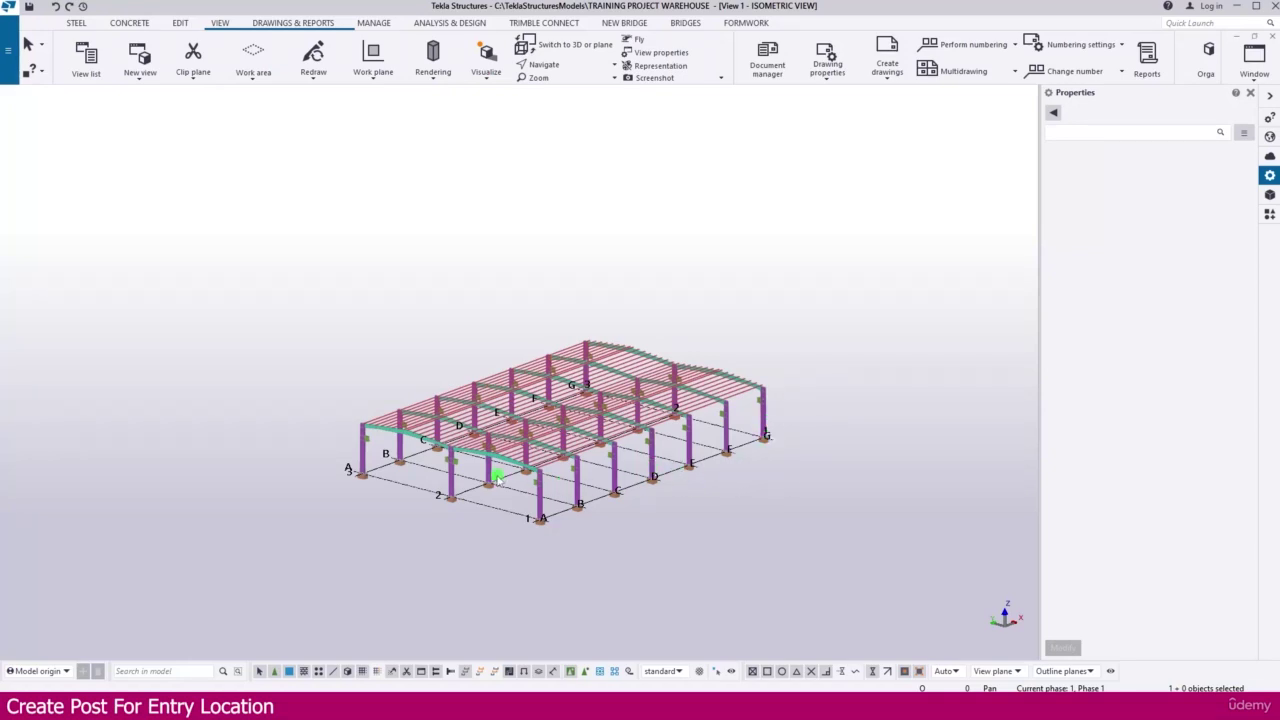
- Read the W530X300 post and W530X109 header sizes on the grid elevation PDF, then return to Tekla
scroll(498, 476, up, 3)
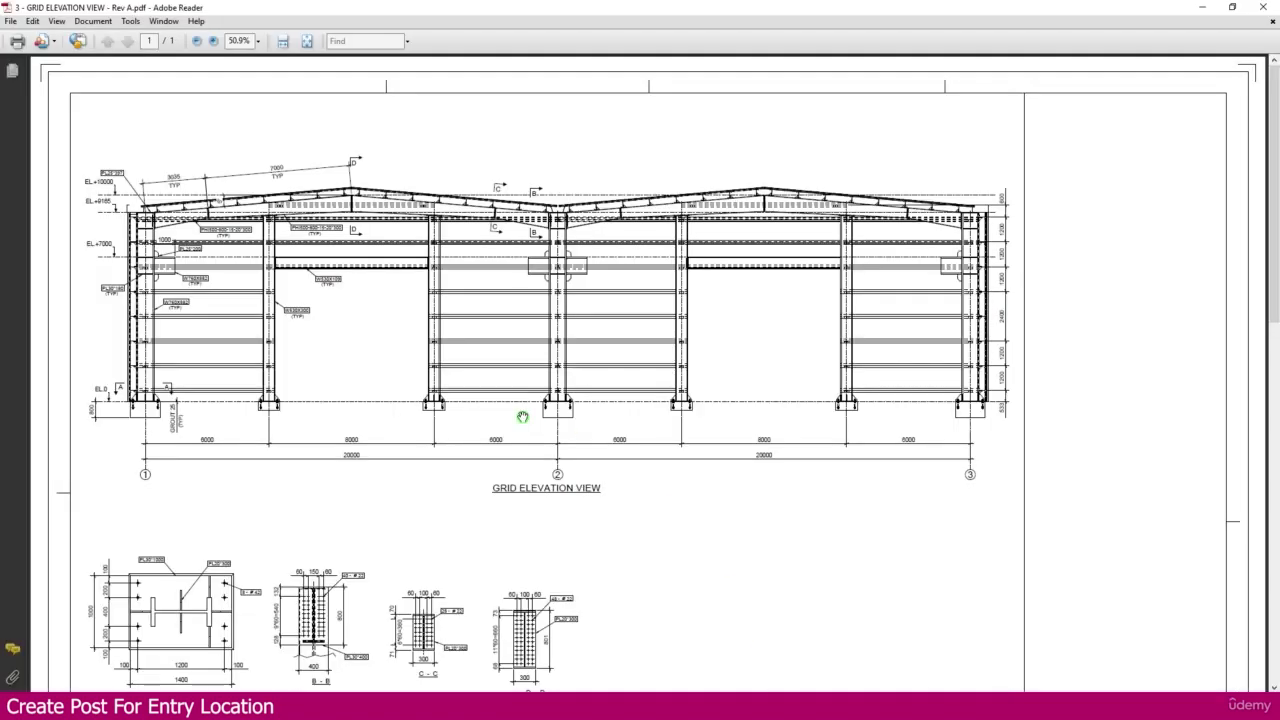
ctrl+scroll(254, 283, up, 3)
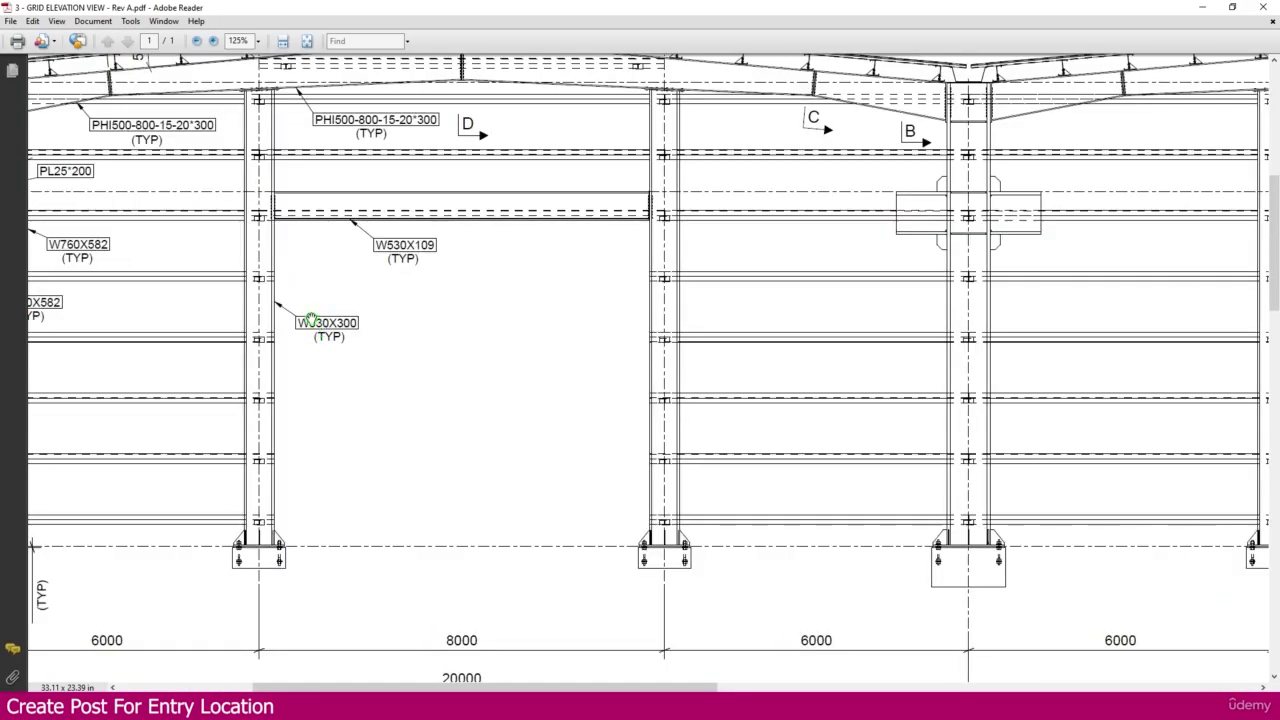
ctrl+scroll(663, 370, down, 2)
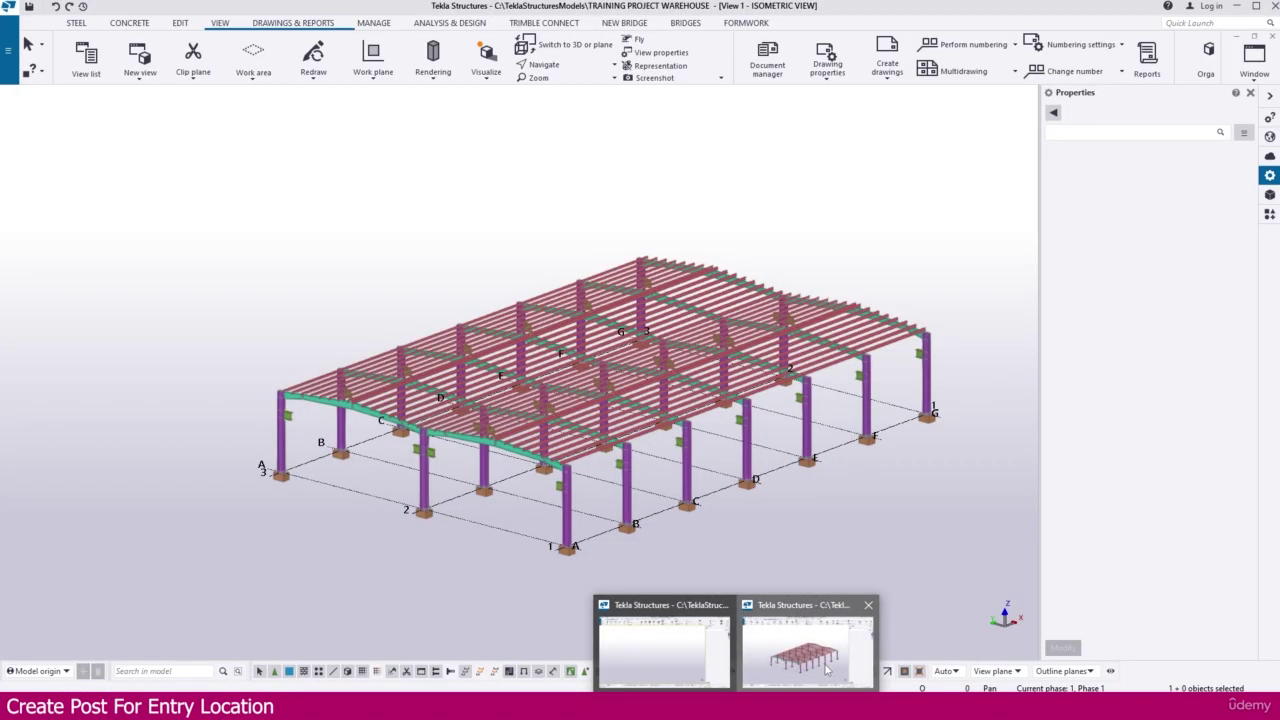
click(800, 645)
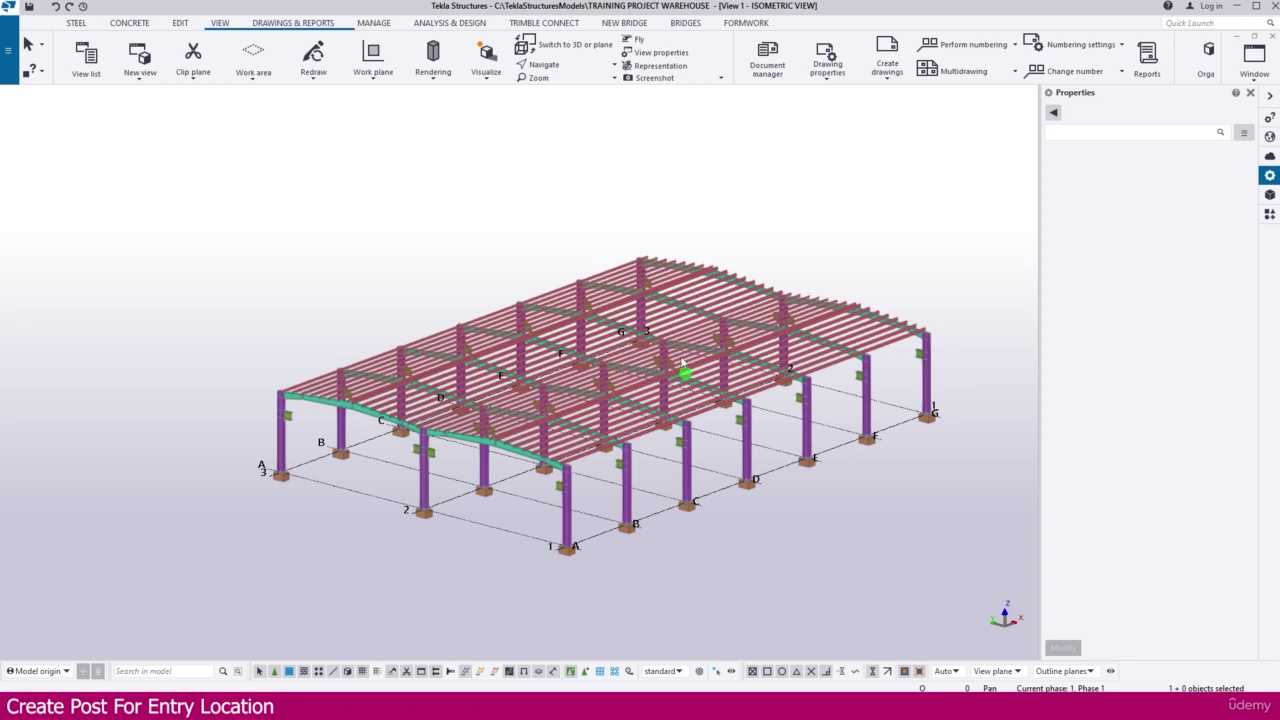
- Display the Grid A elevation view from the views list
click(86, 55)
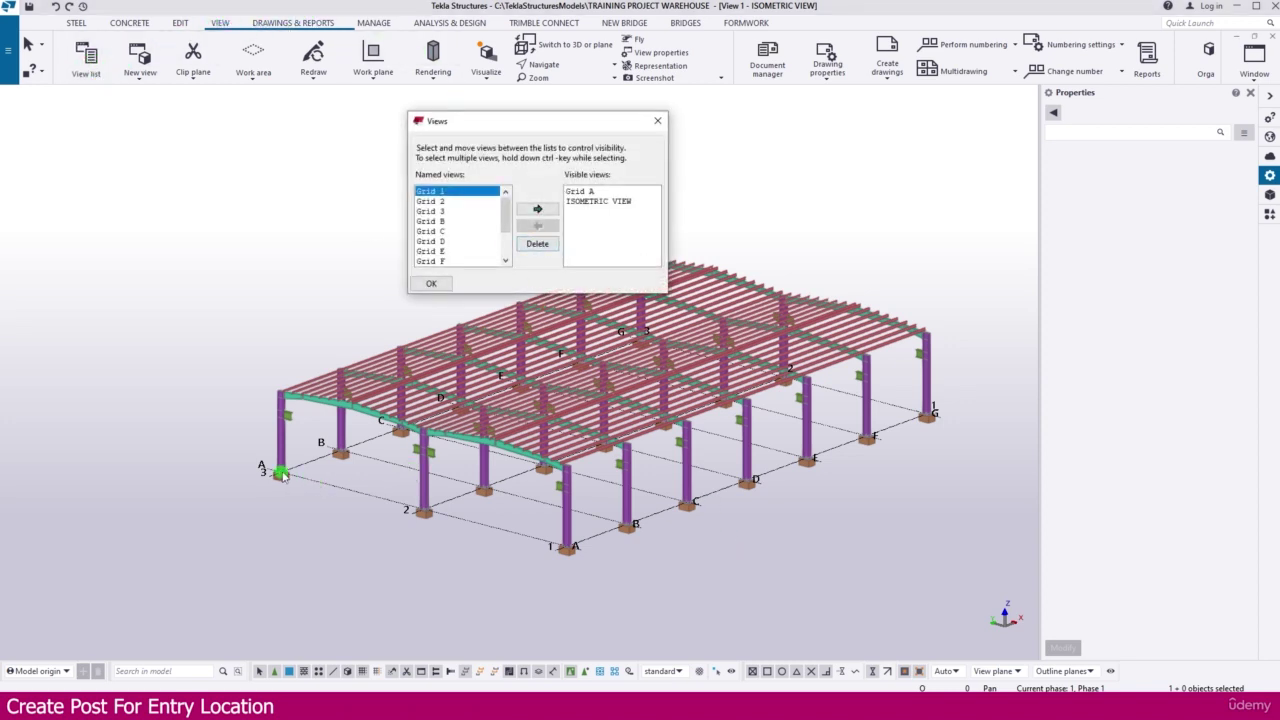
double_click(588, 192)
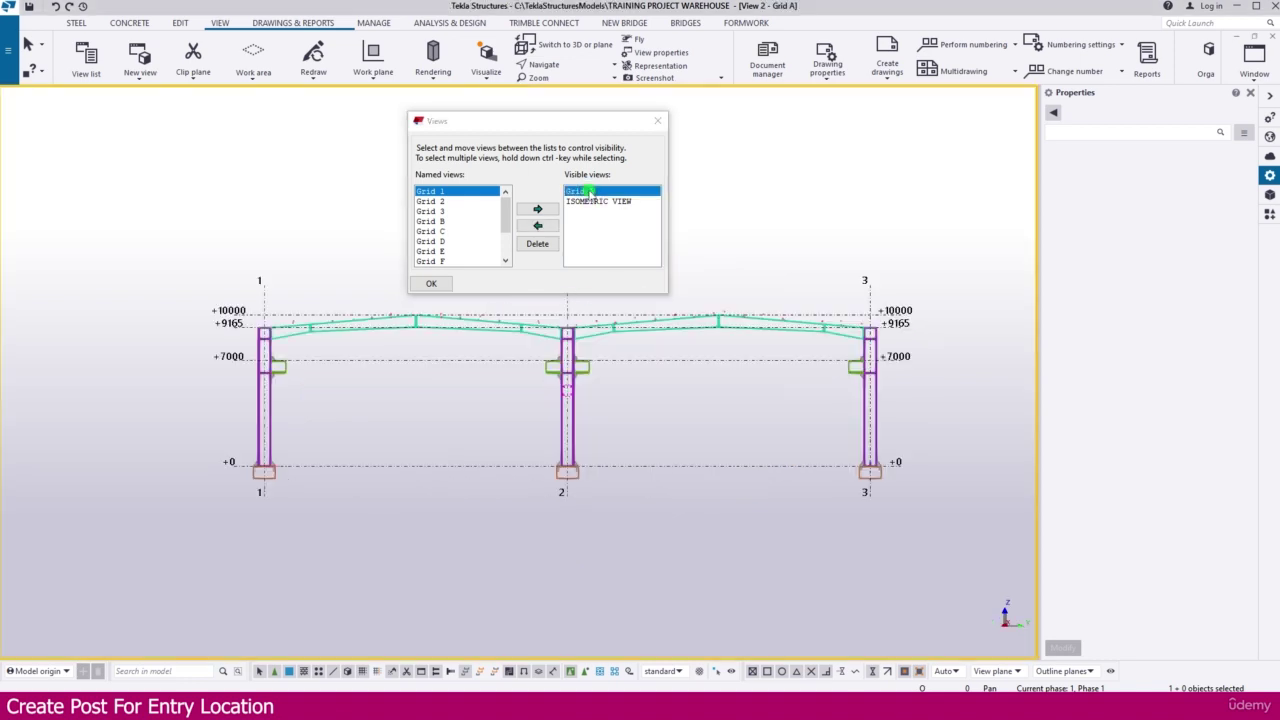
click(657, 120)
scroll(347, 437, up, 4)
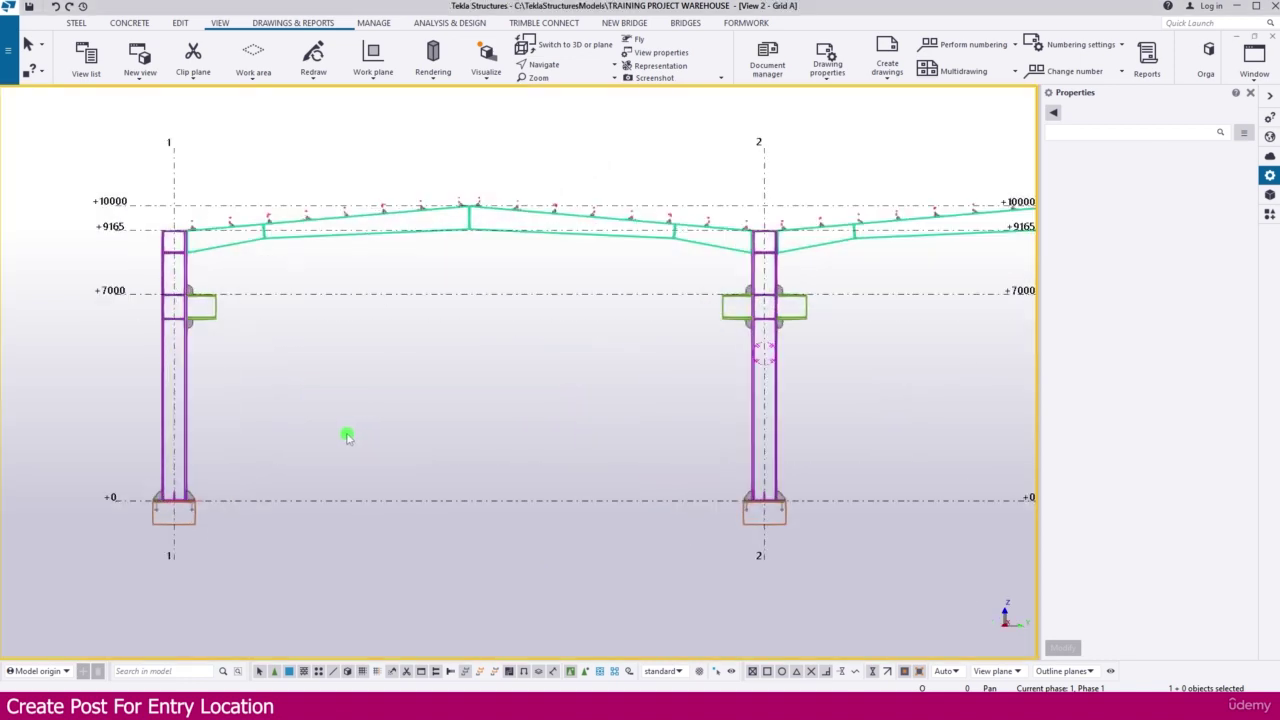
- Draw a vertical construction line along the grid 1 column
click(178, 24)
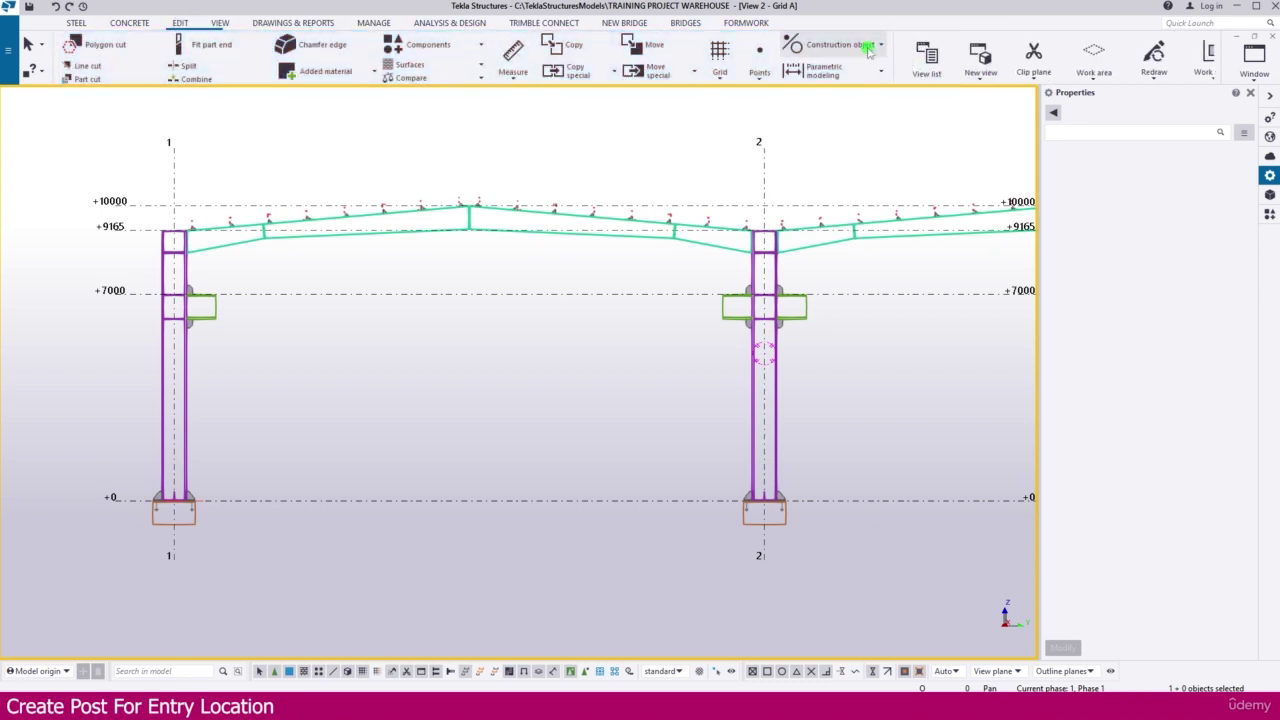
click(868, 47)
click(813, 72)
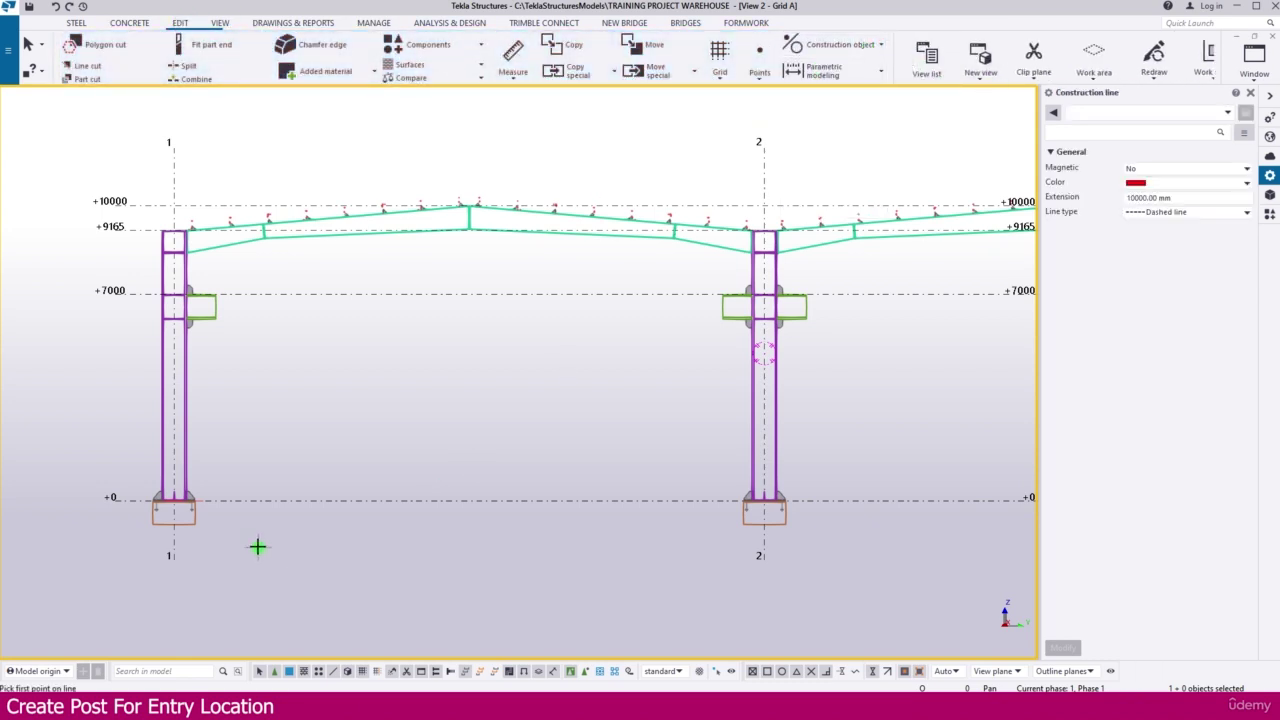
middle_drag(257, 543, 274, 558)
scroll(274, 558, up, 3)
click(300, 548)
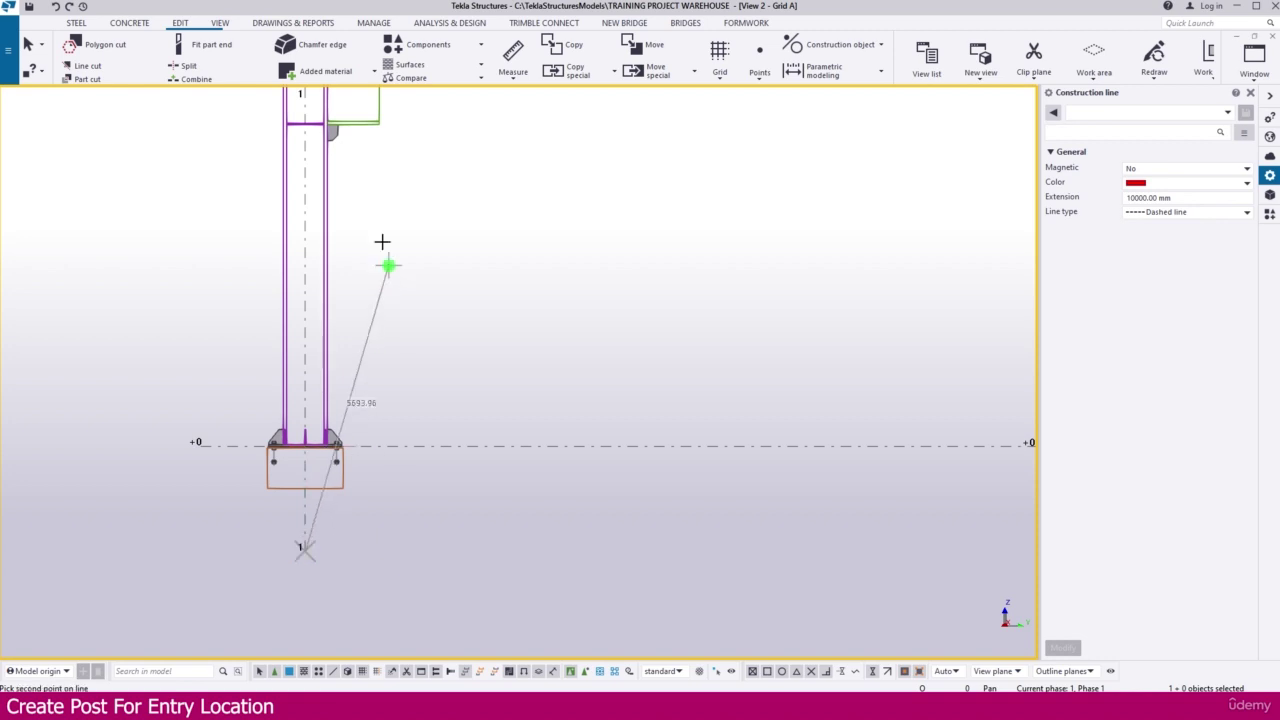
click(301, 158)
scroll(397, 428, down, 3)
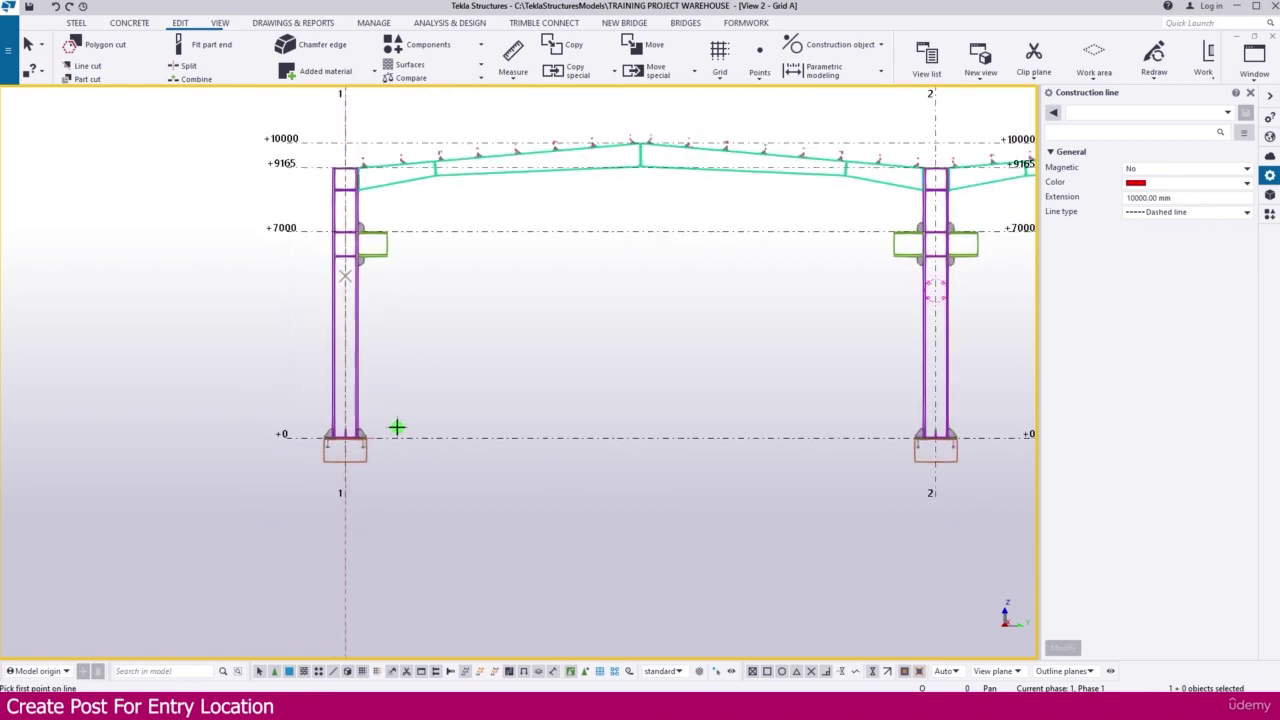
key(Escape)
- Change the grid 1 construction line's colour to yellow, then reselect it
click(344, 540)
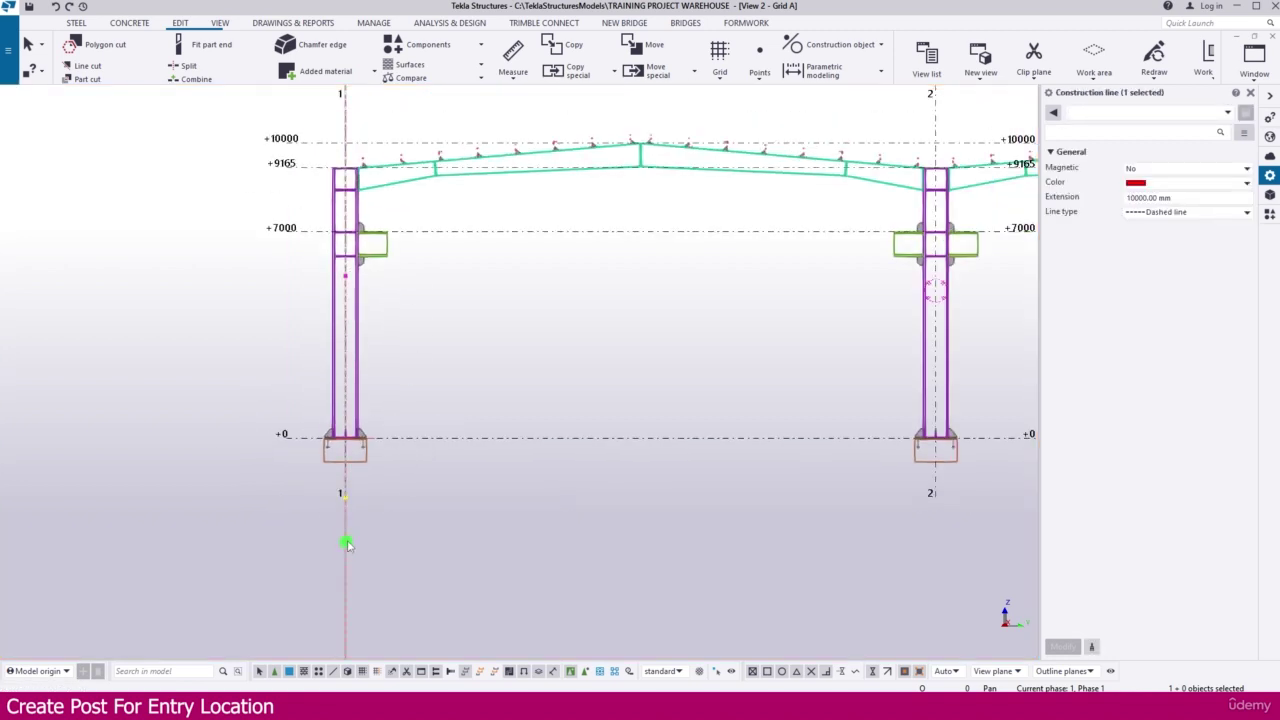
click(1165, 183)
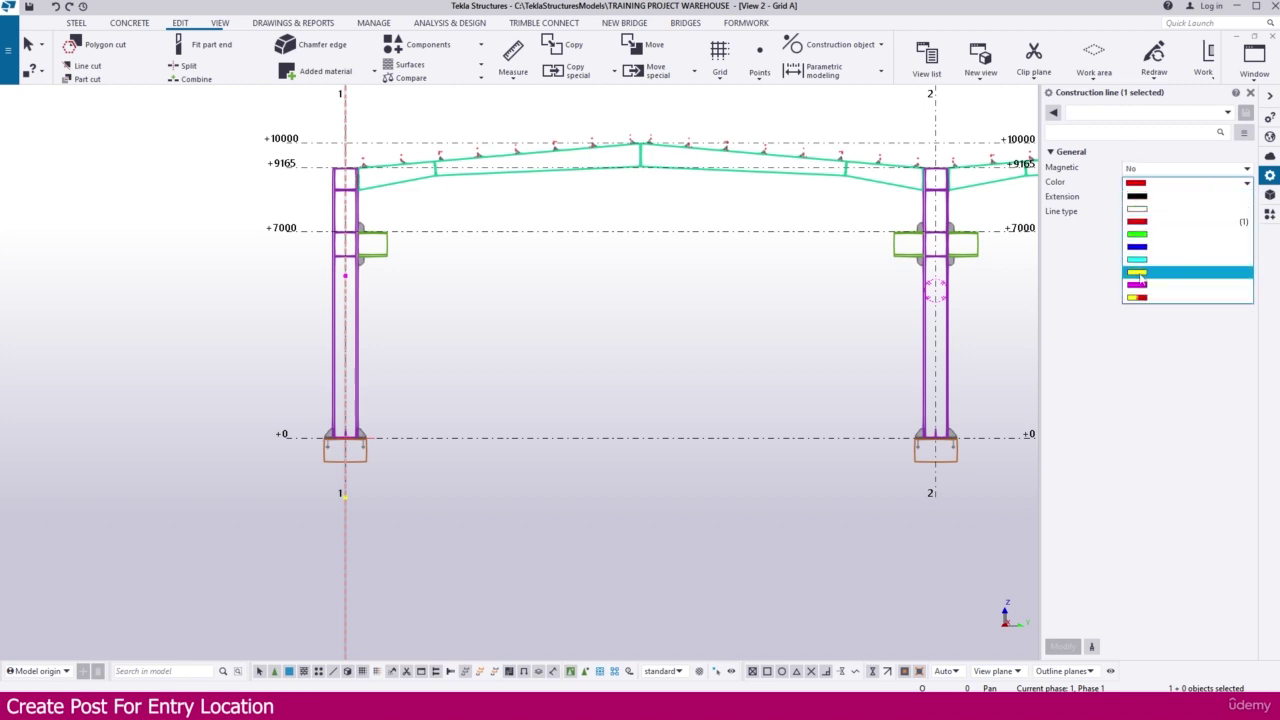
click(1137, 273)
click(1062, 646)
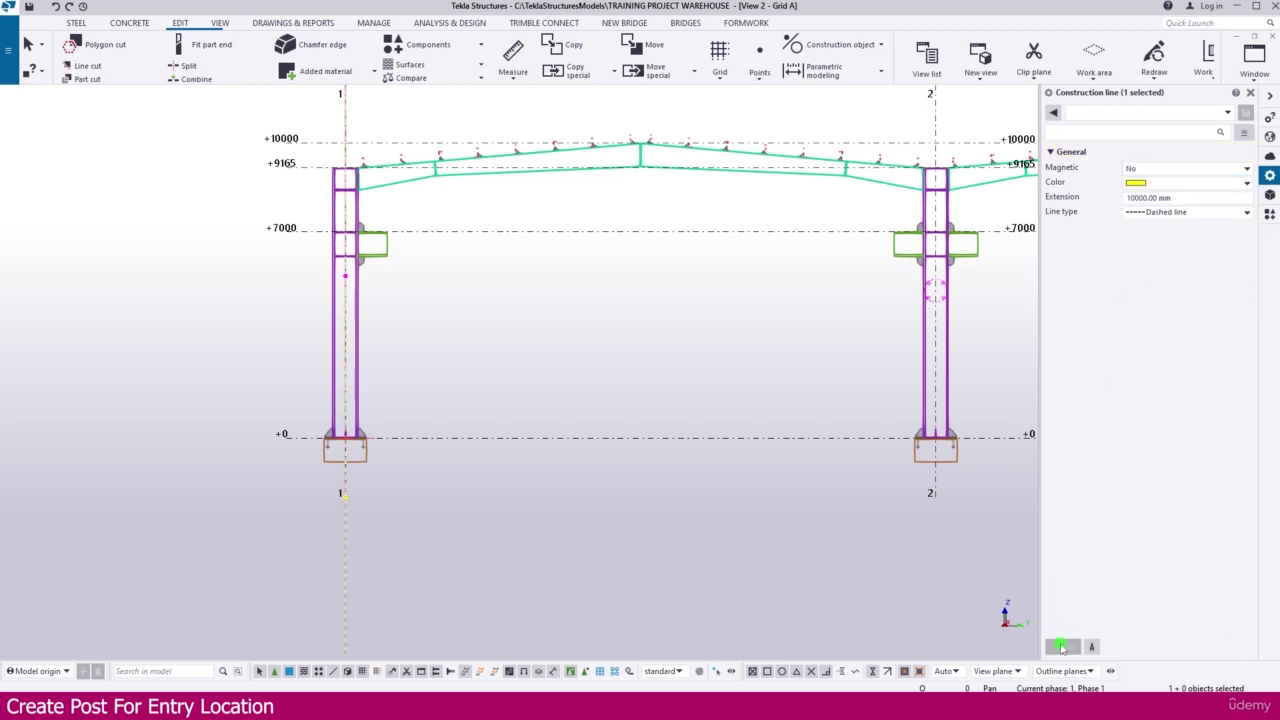
click(406, 368)
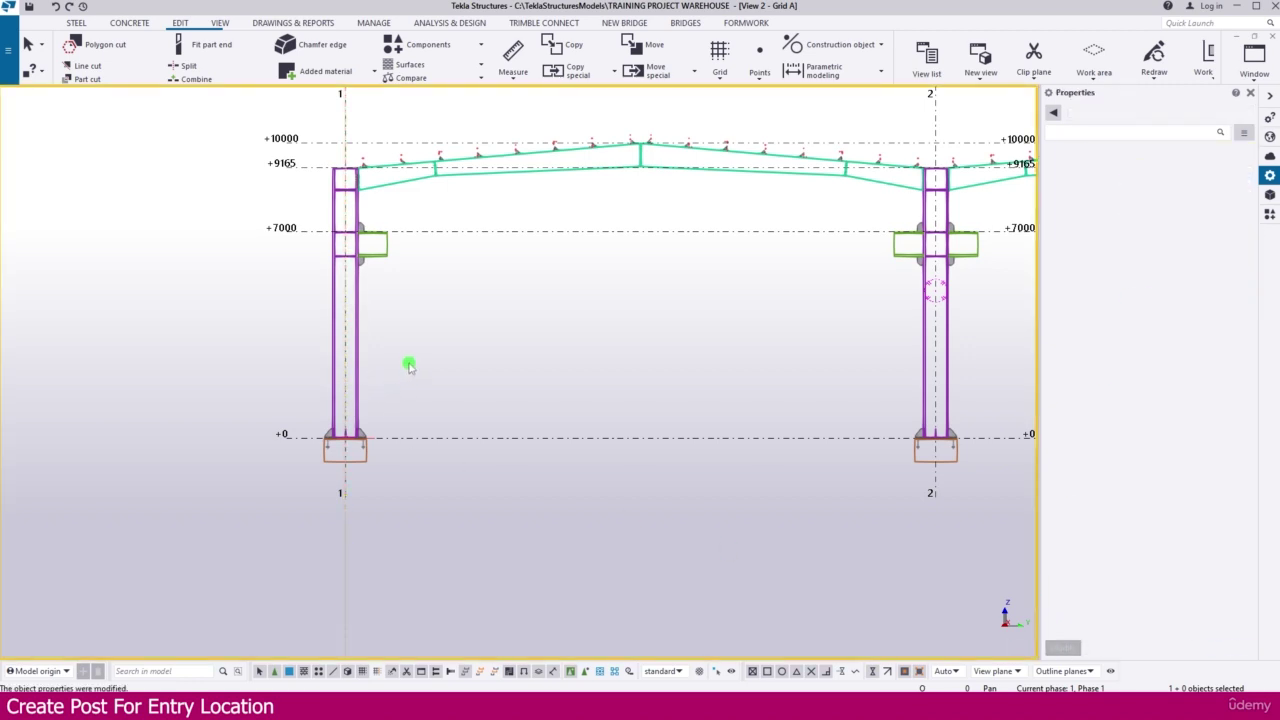
click(346, 536)
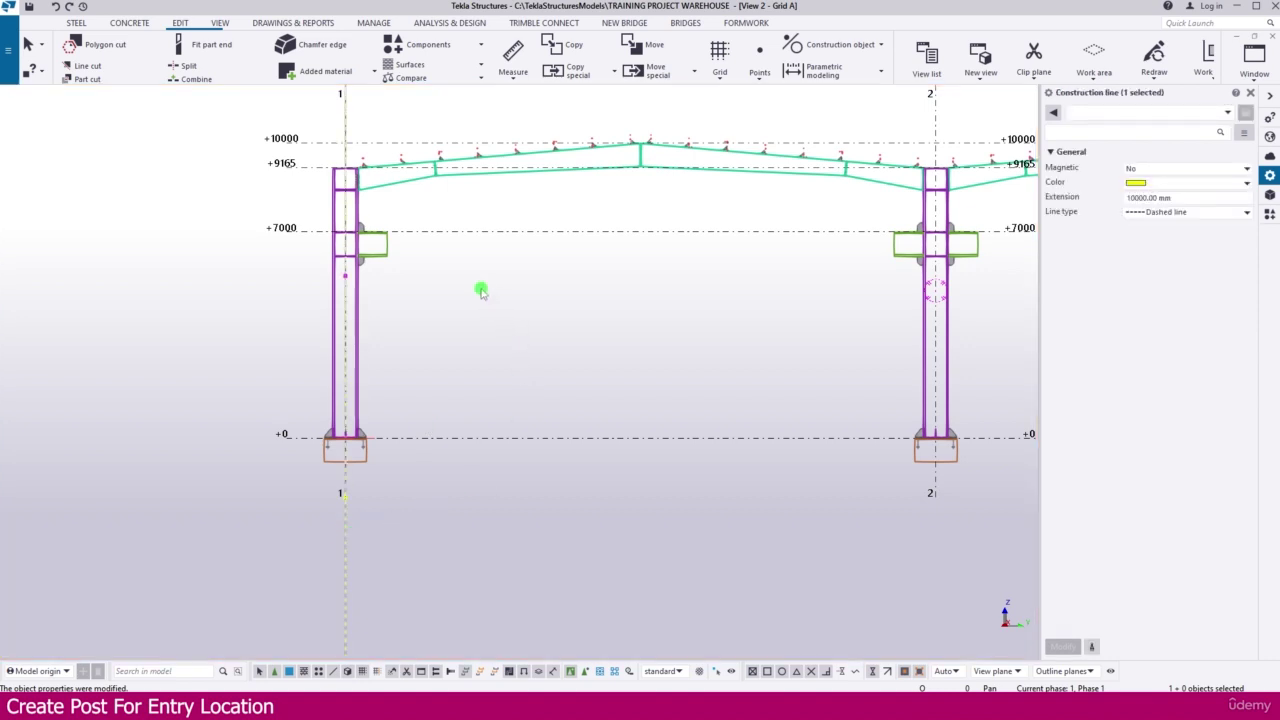
- Set the work plane parallel to the view plane, with its origin at grid 1's foot
click(220, 22)
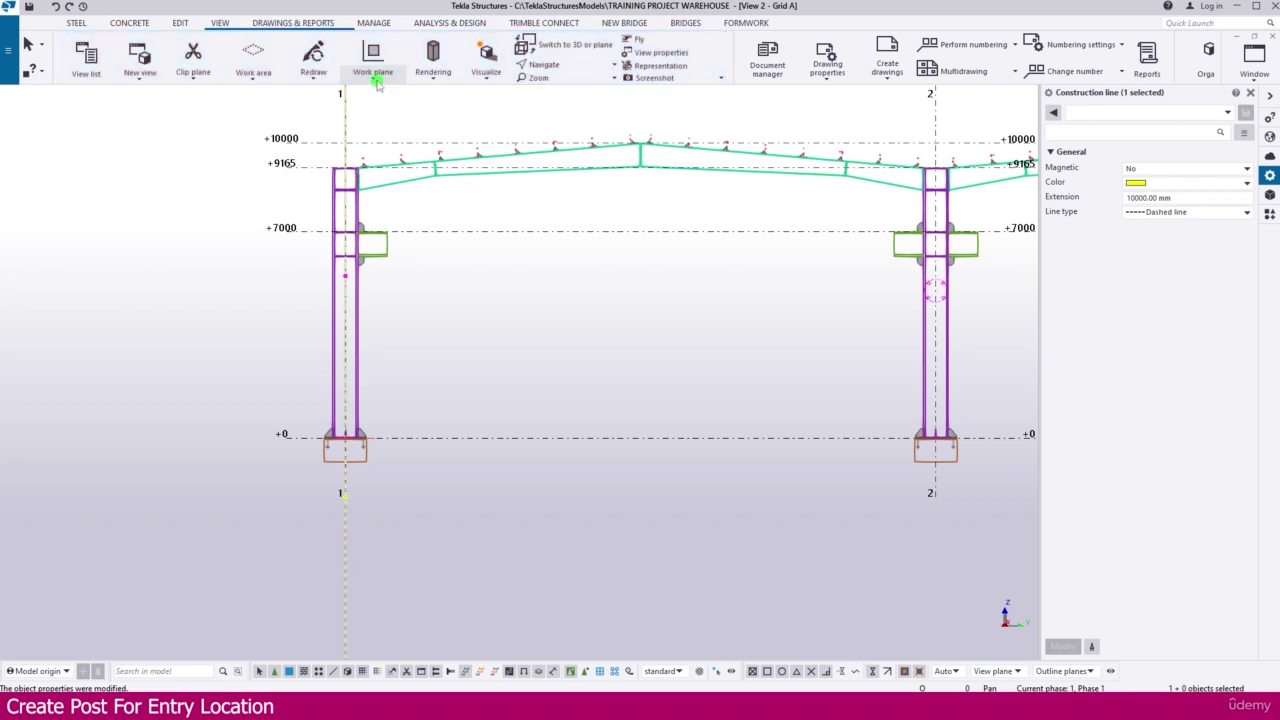
click(374, 77)
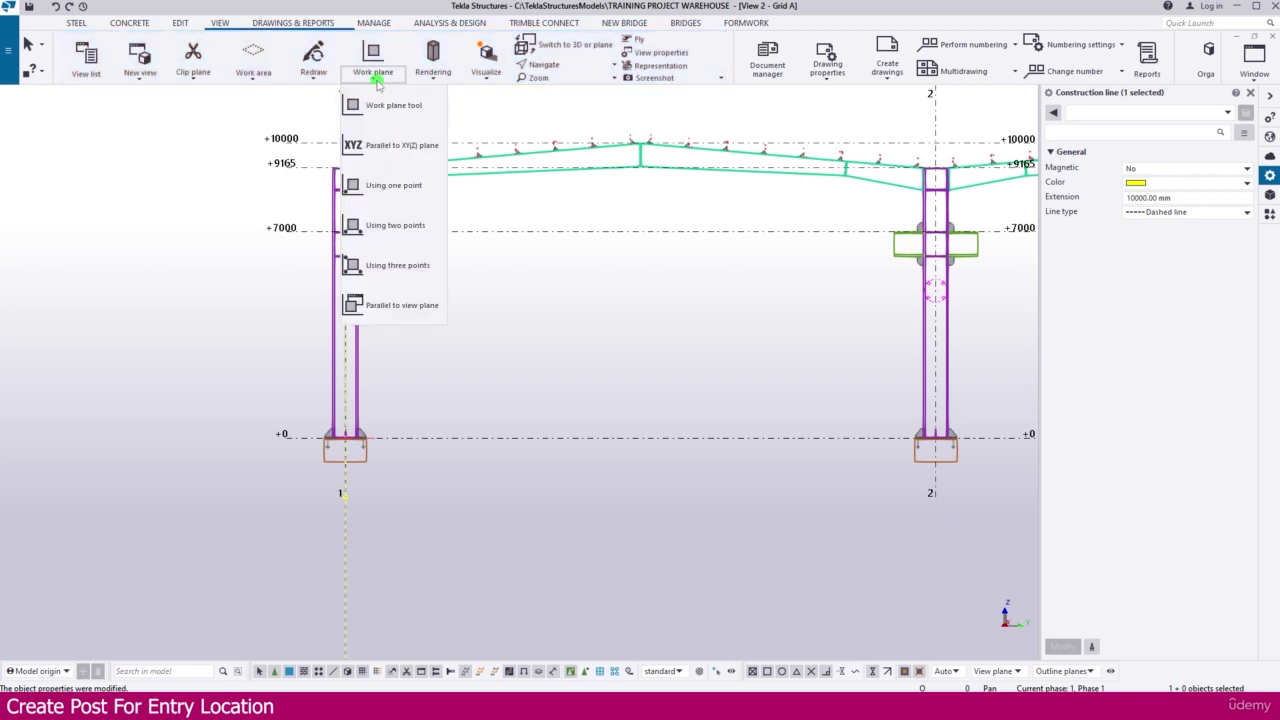
click(388, 305)
click(209, 483)
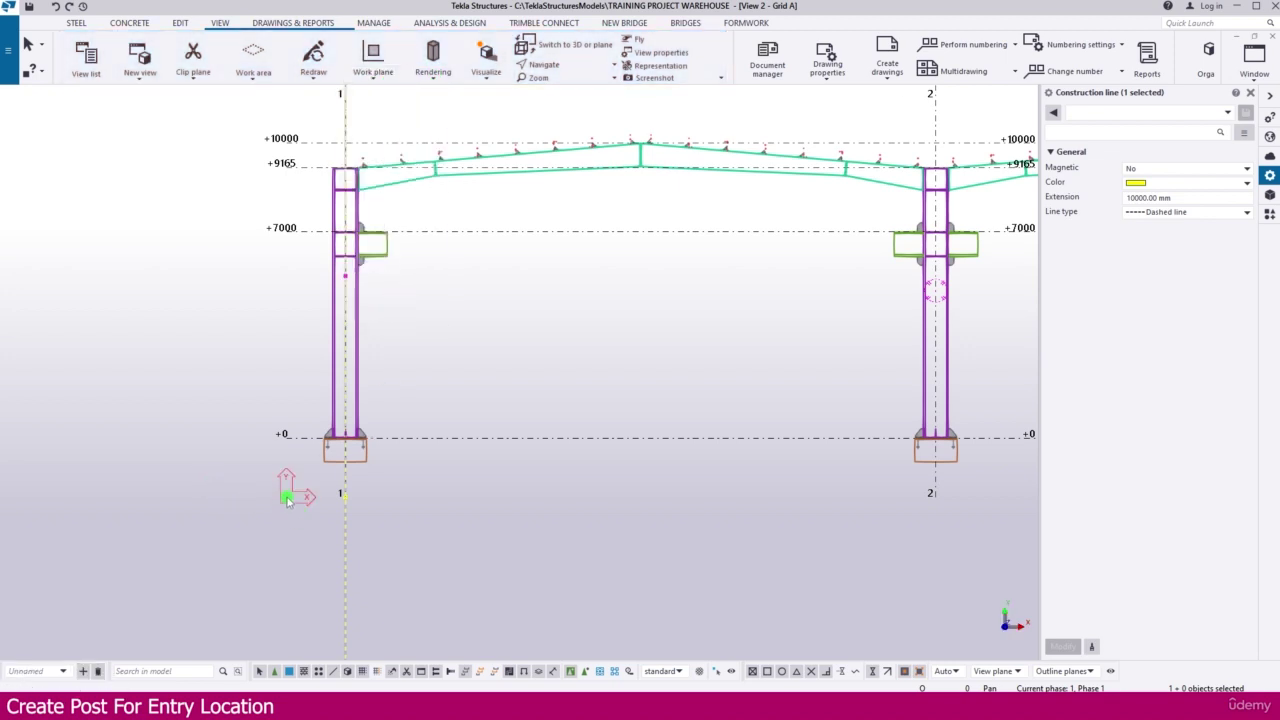
middle_drag(456, 473, 387, 481)
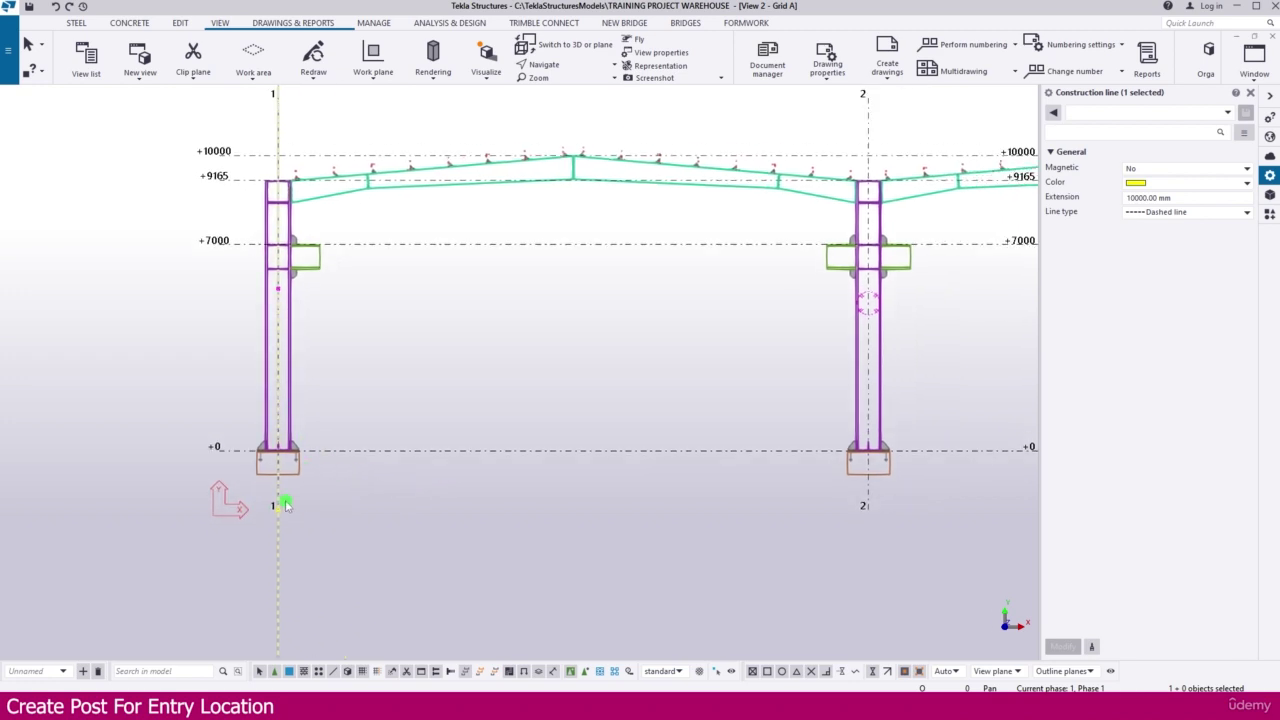
- Start a Copy special > Linear of the construction line and switch to the elevation PDF
right_click(361, 372)
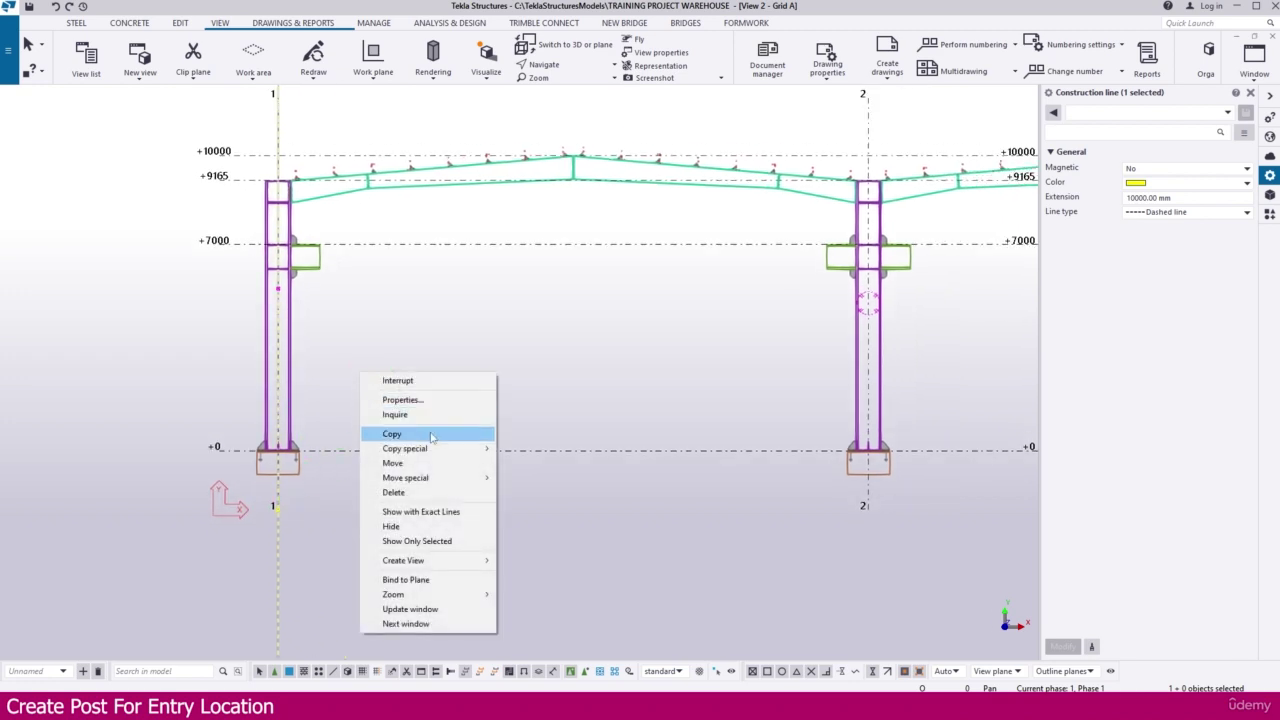
mouse_move(424, 452)
click(527, 448)
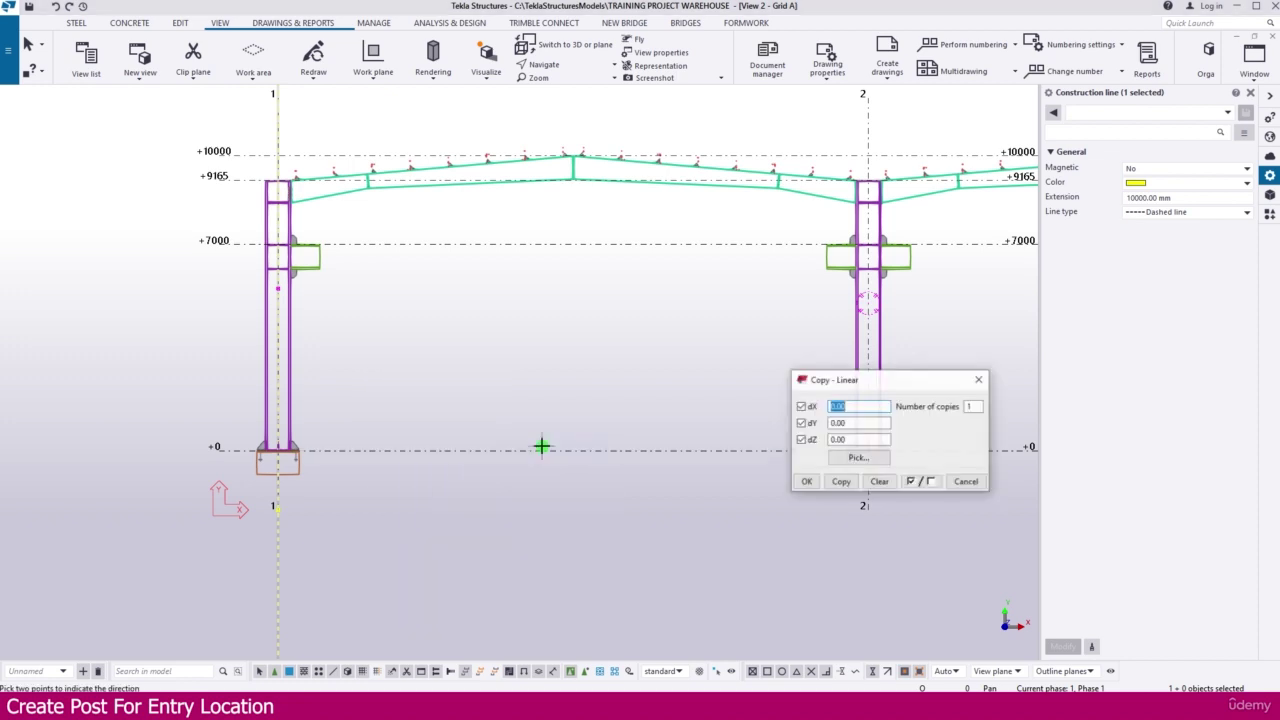
key(alt+Tab)
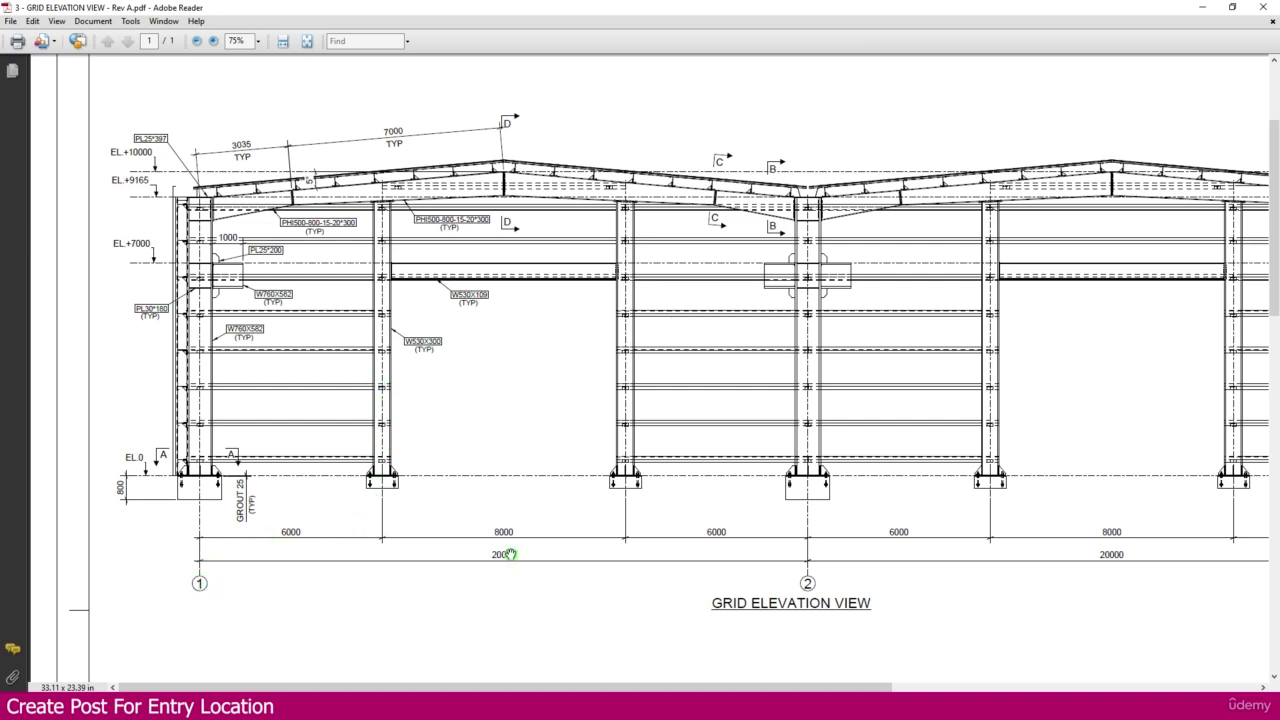
- Zoom the PDF out to 66.7% to read the 8000 entry bay, then return to Tekla
scroll(510, 555, down, 1)
ctrl+scroll(306, 528, down, 1)
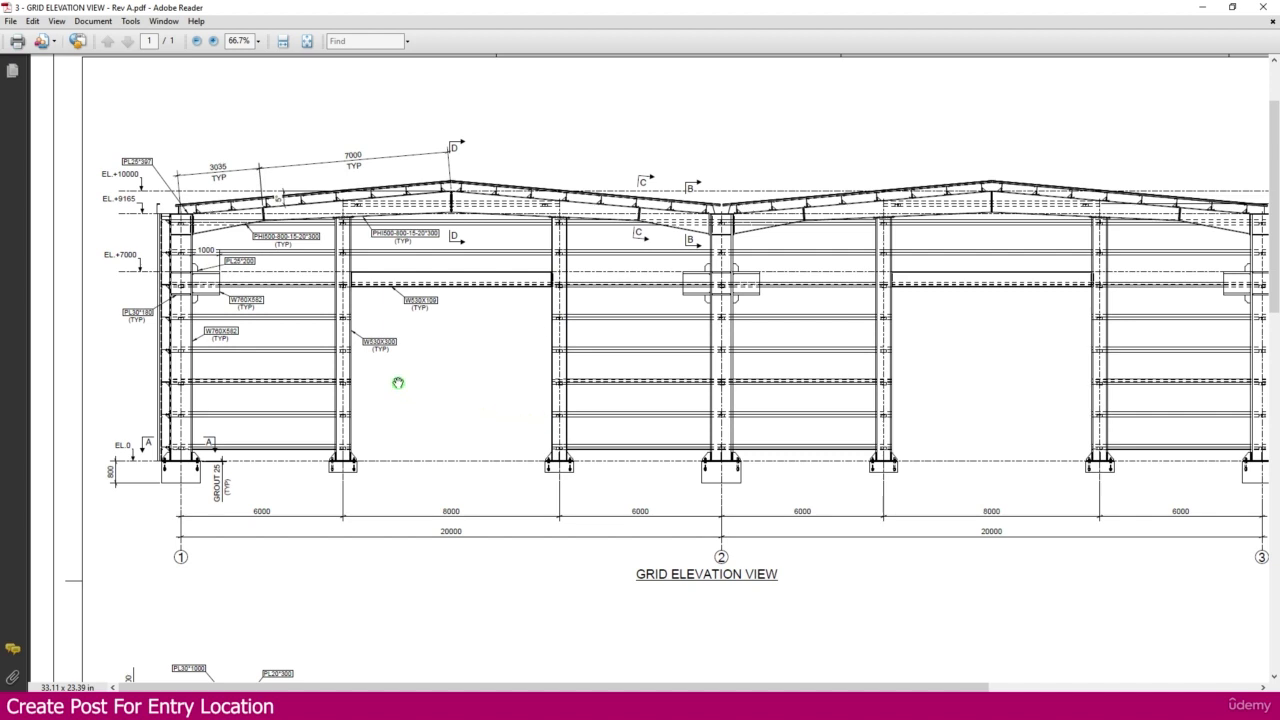
mouse_move(743, 706)
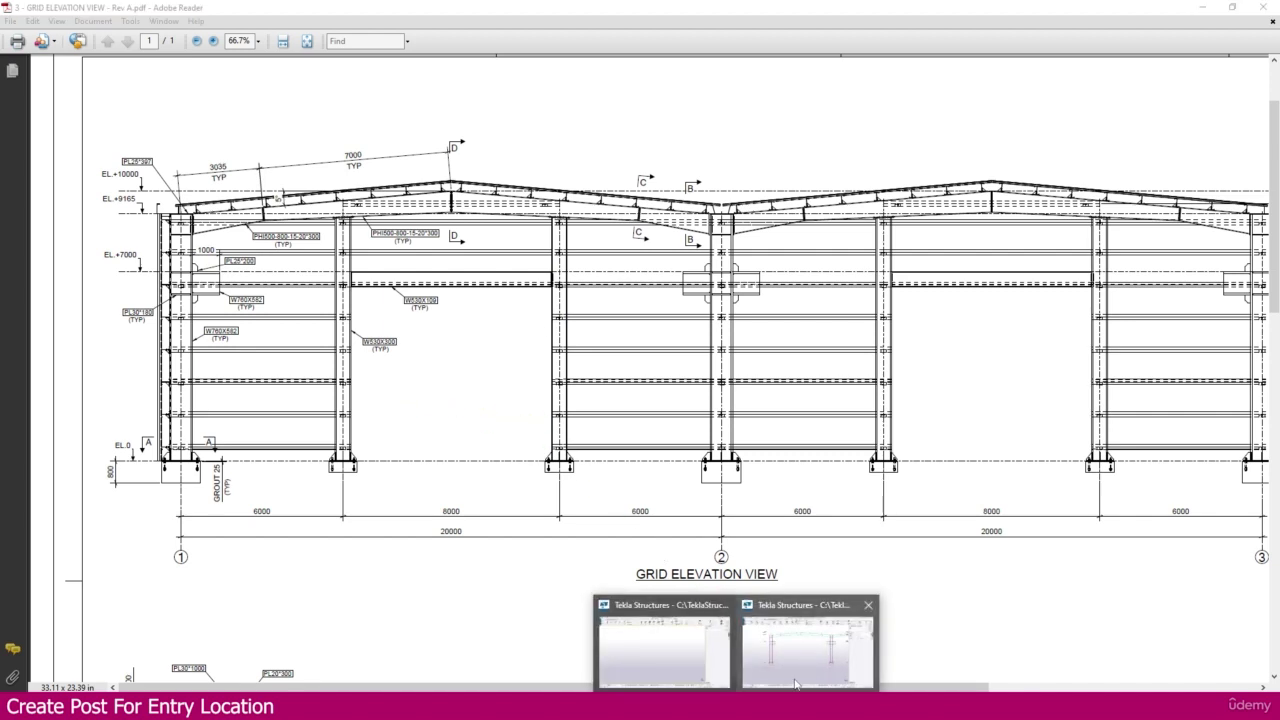
click(810, 645)
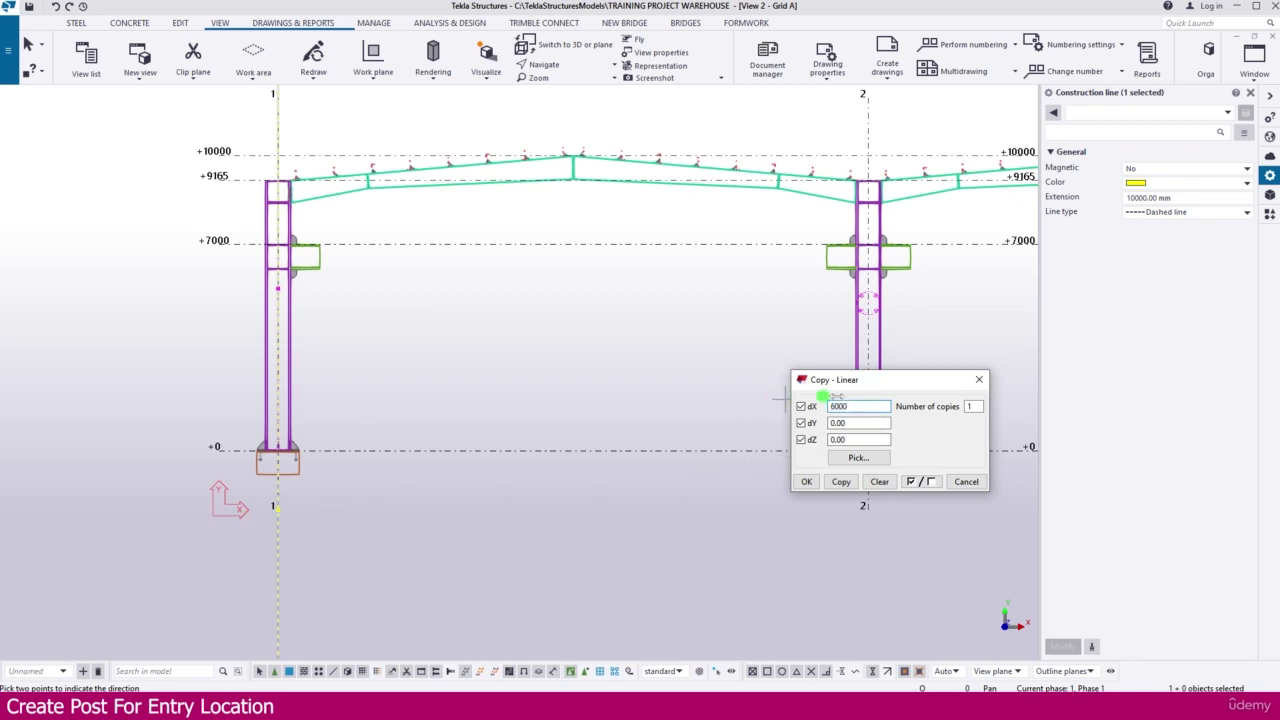
- Linear-copy the grid 1 construction line at dX 6000 and dX 8000, choosing Do not expand
click(843, 482)
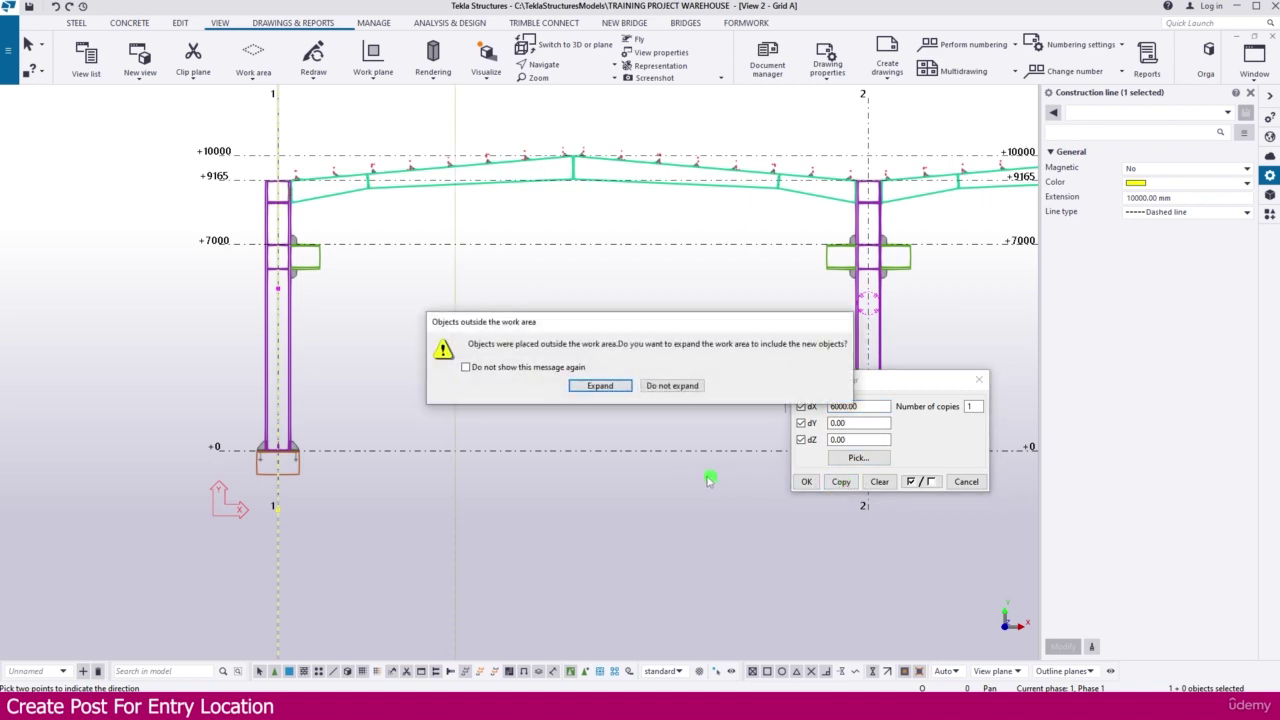
click(678, 391)
scroll(575, 400, down, 3)
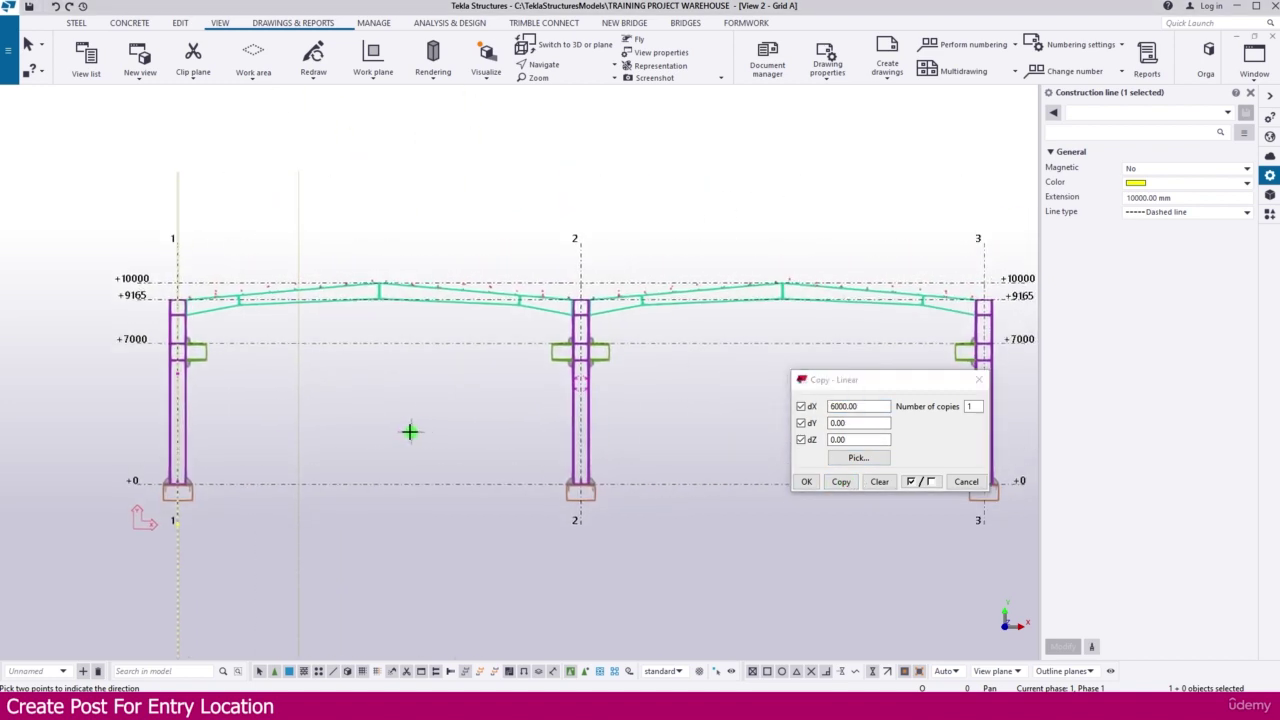
scroll(365, 416, down, 1)
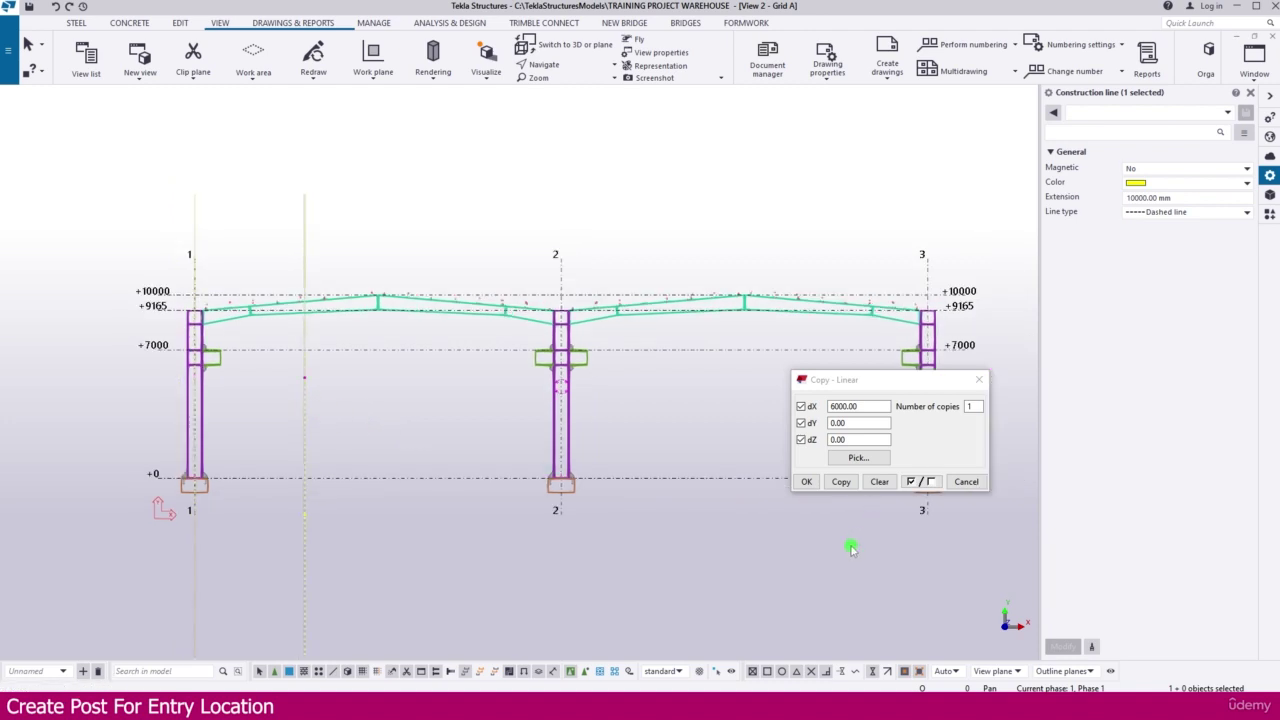
drag(885, 406, 800, 410)
text(89)
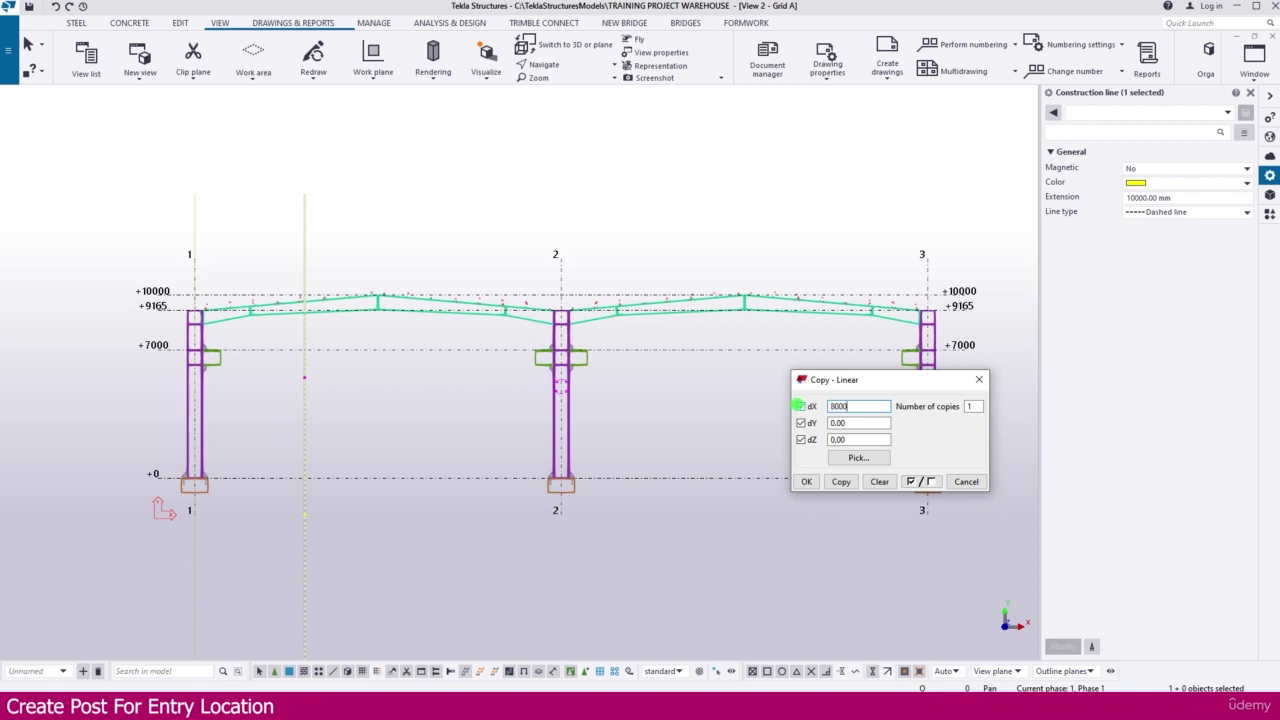
click(841, 481)
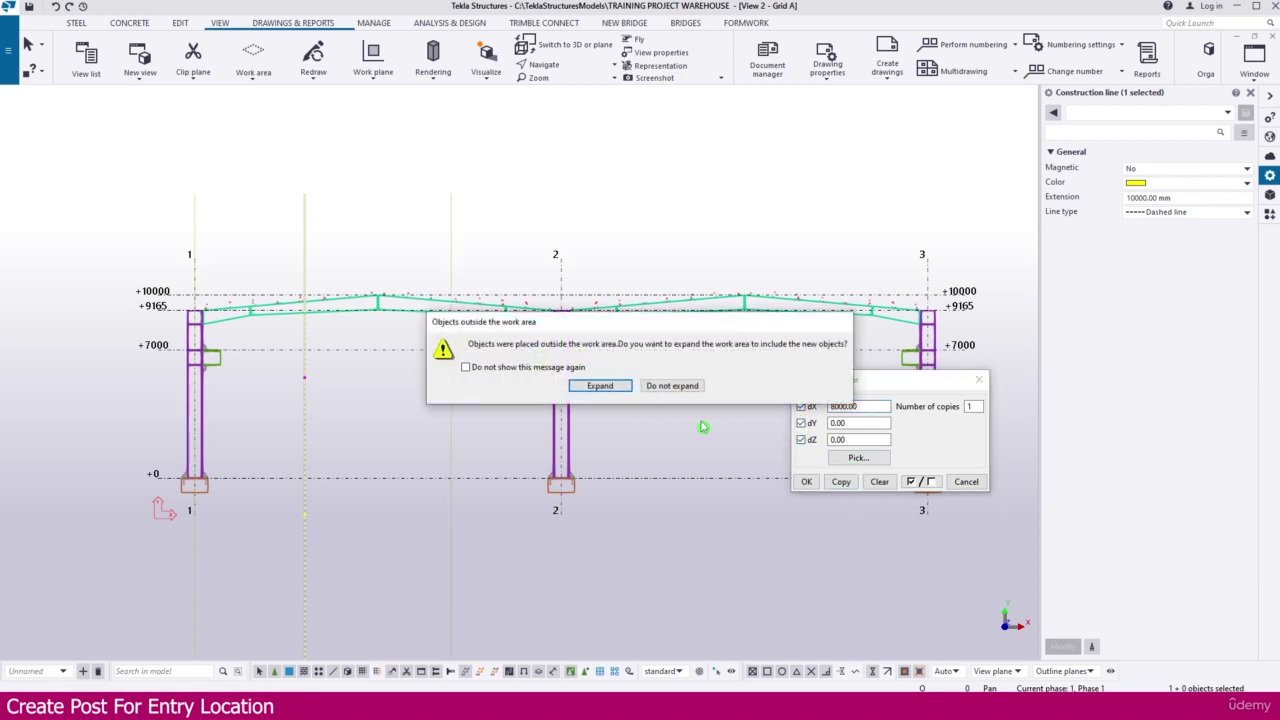
click(692, 389)
scroll(308, 420, up, 2)
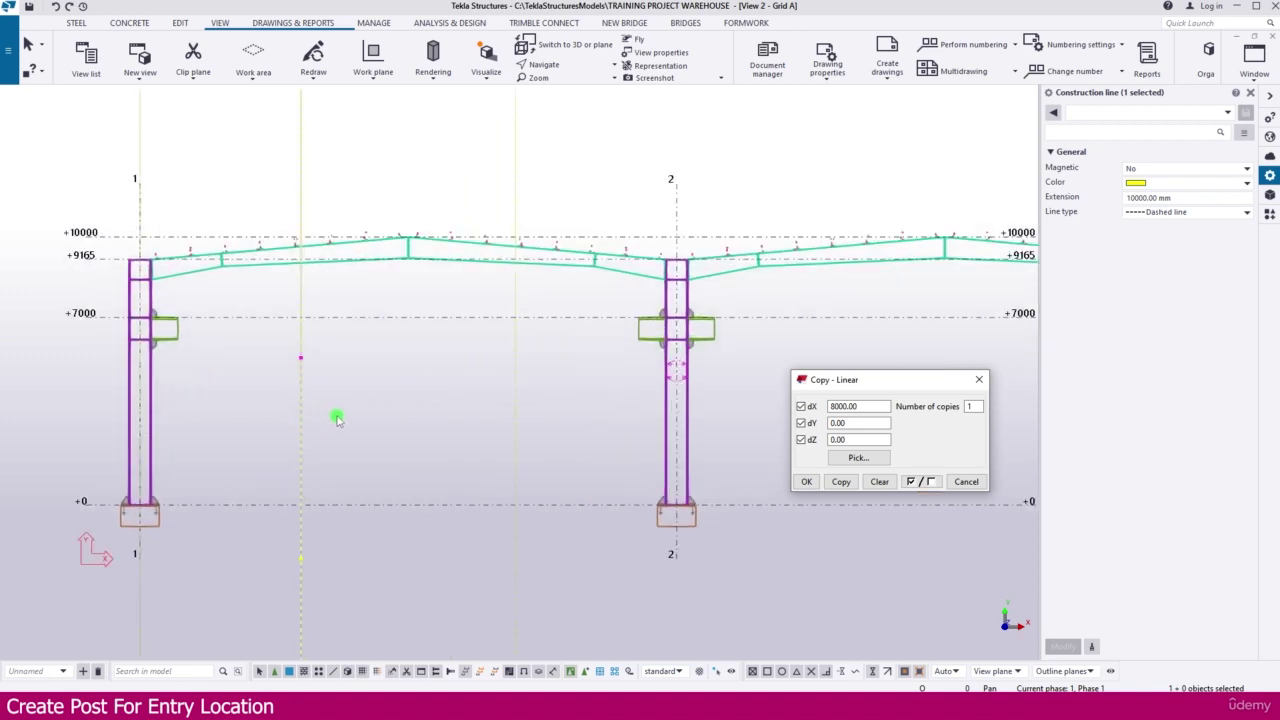
click(350, 400)
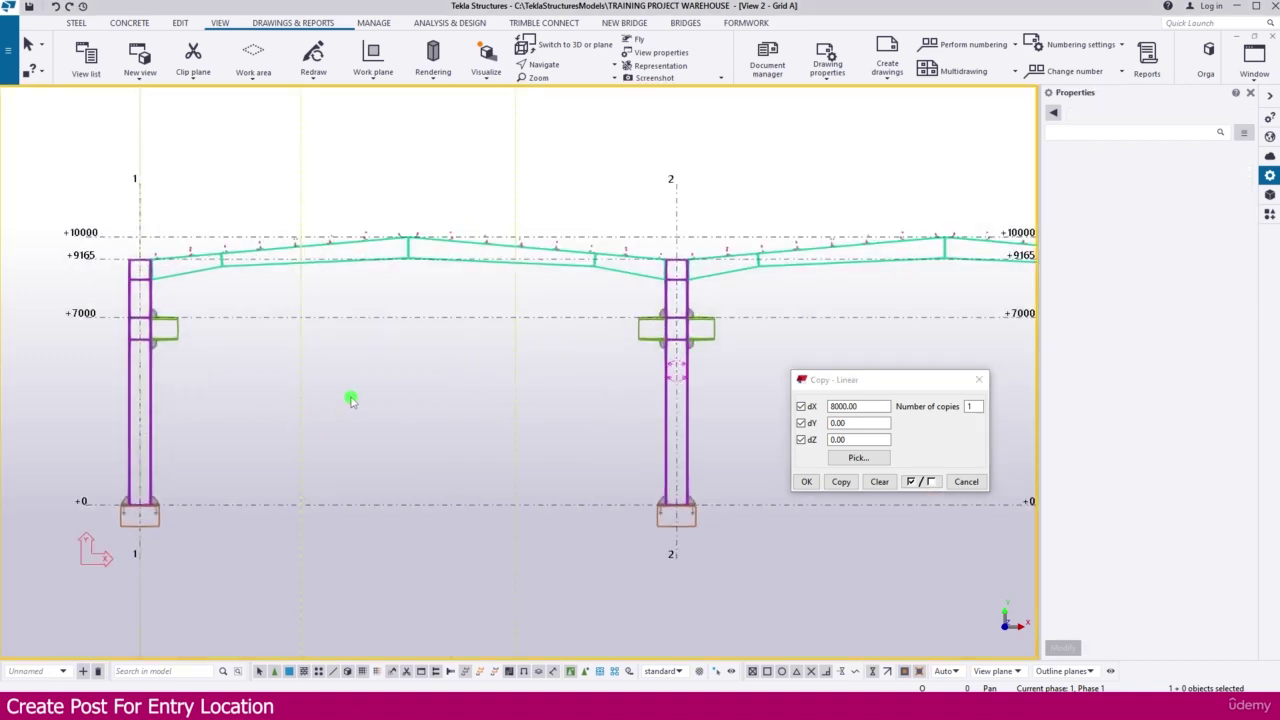
- Start a steel column and set its material to A36
click(78, 23)
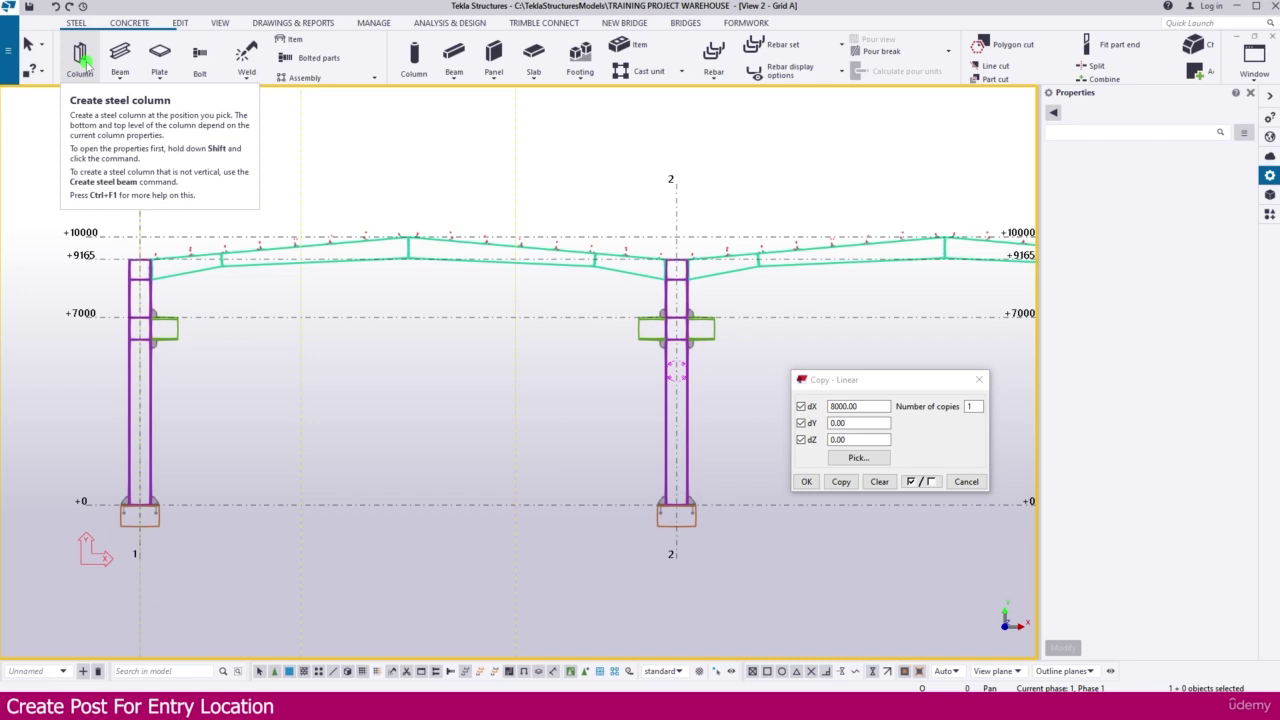
click(84, 60)
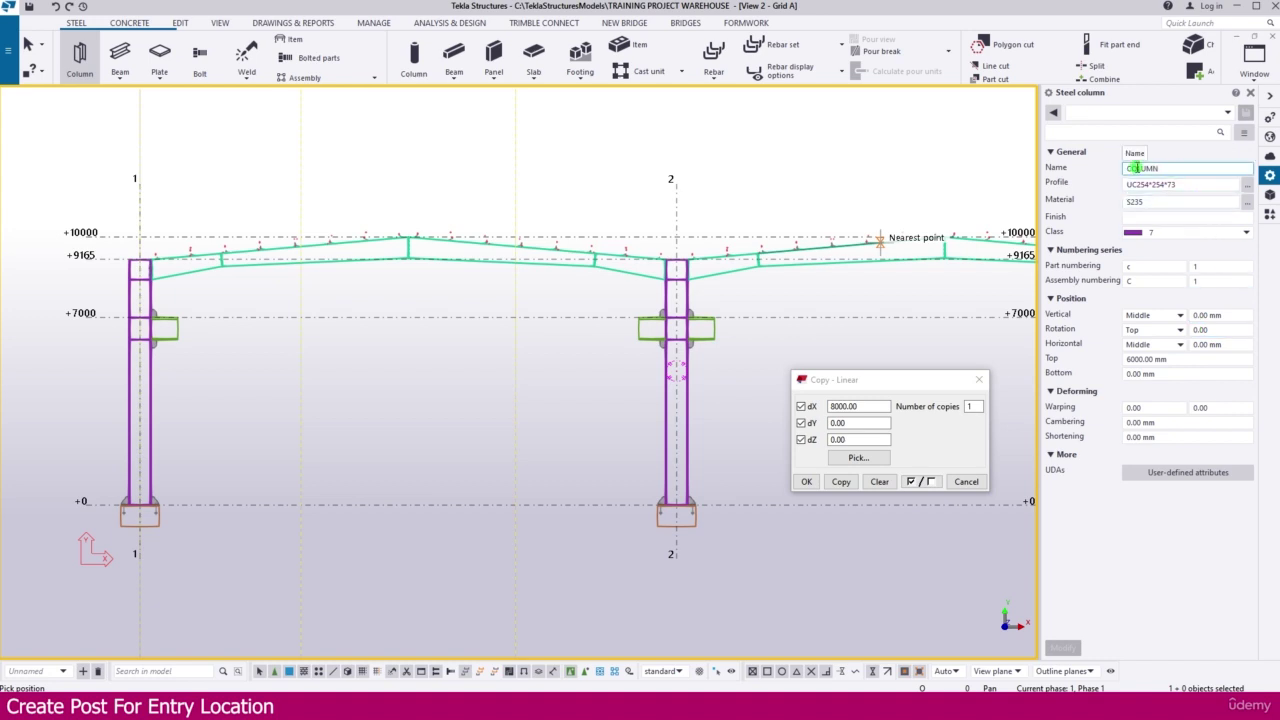
click(1247, 202)
click(268, 166)
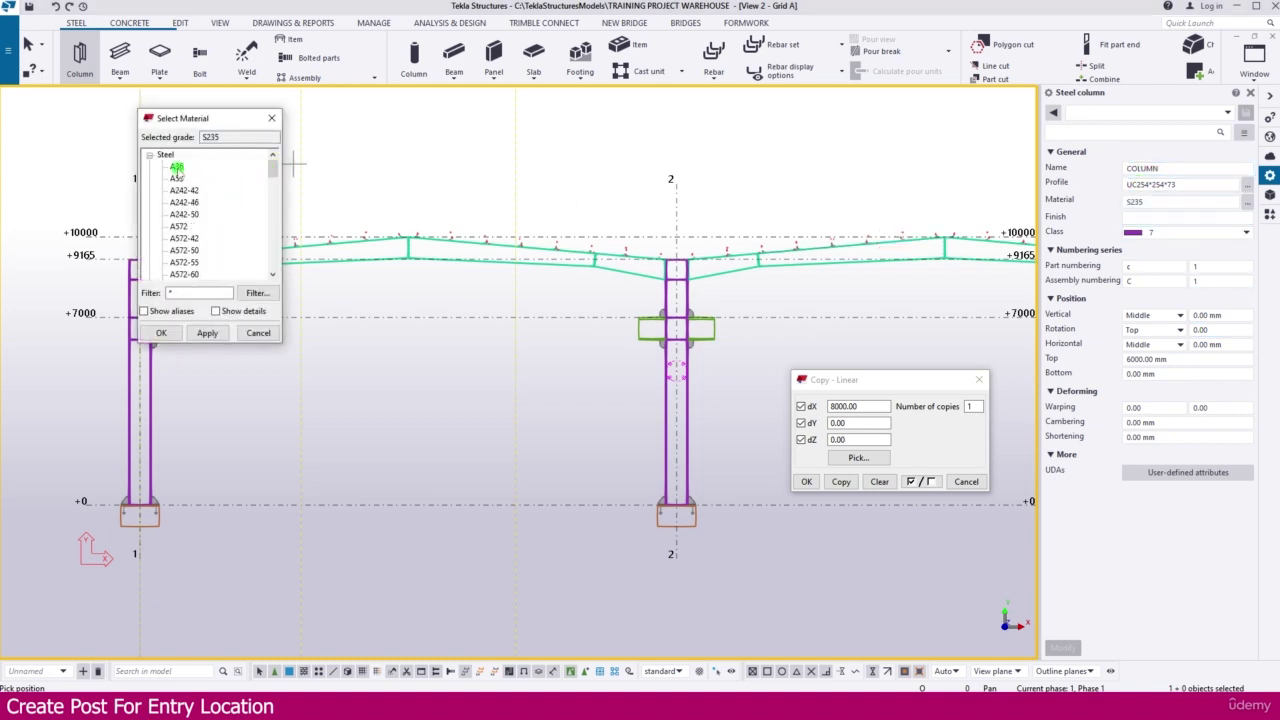
double_click(176, 167)
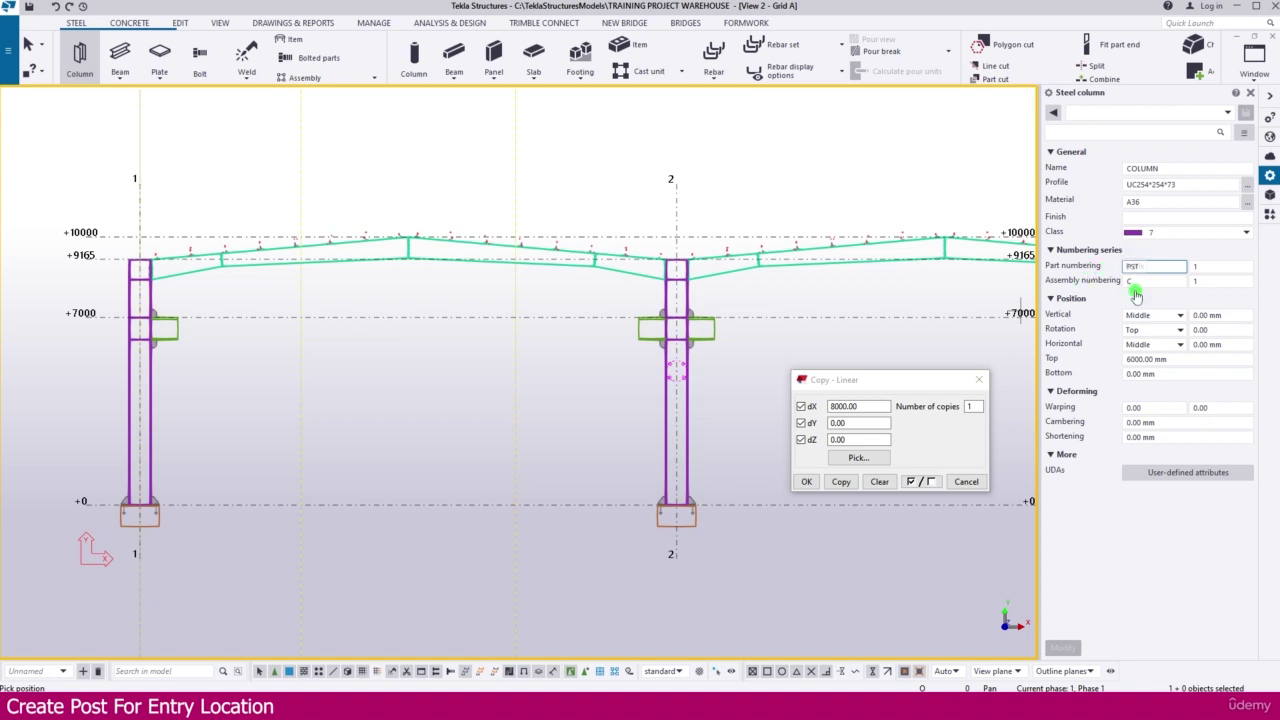
- Give the column assembly prefix PSTC and a bottom level of 0
click(1140, 281)
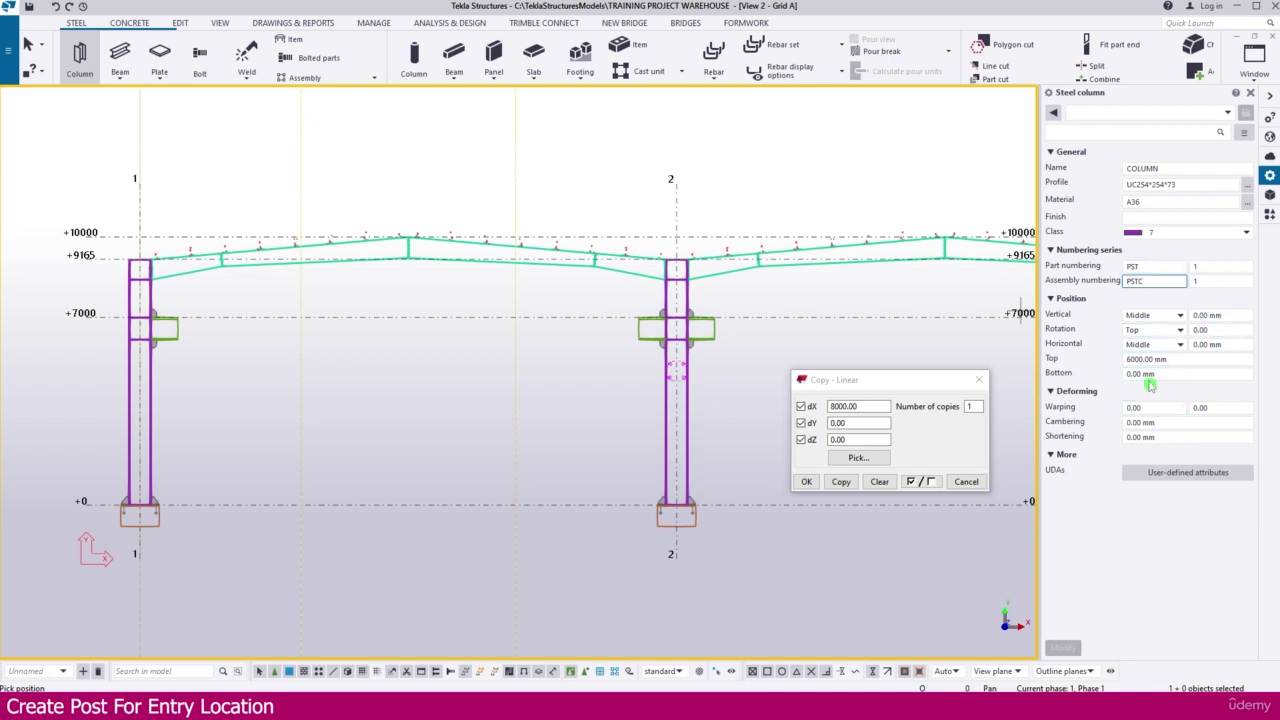
click(1149, 374)
drag(1168, 374, 1098, 372)
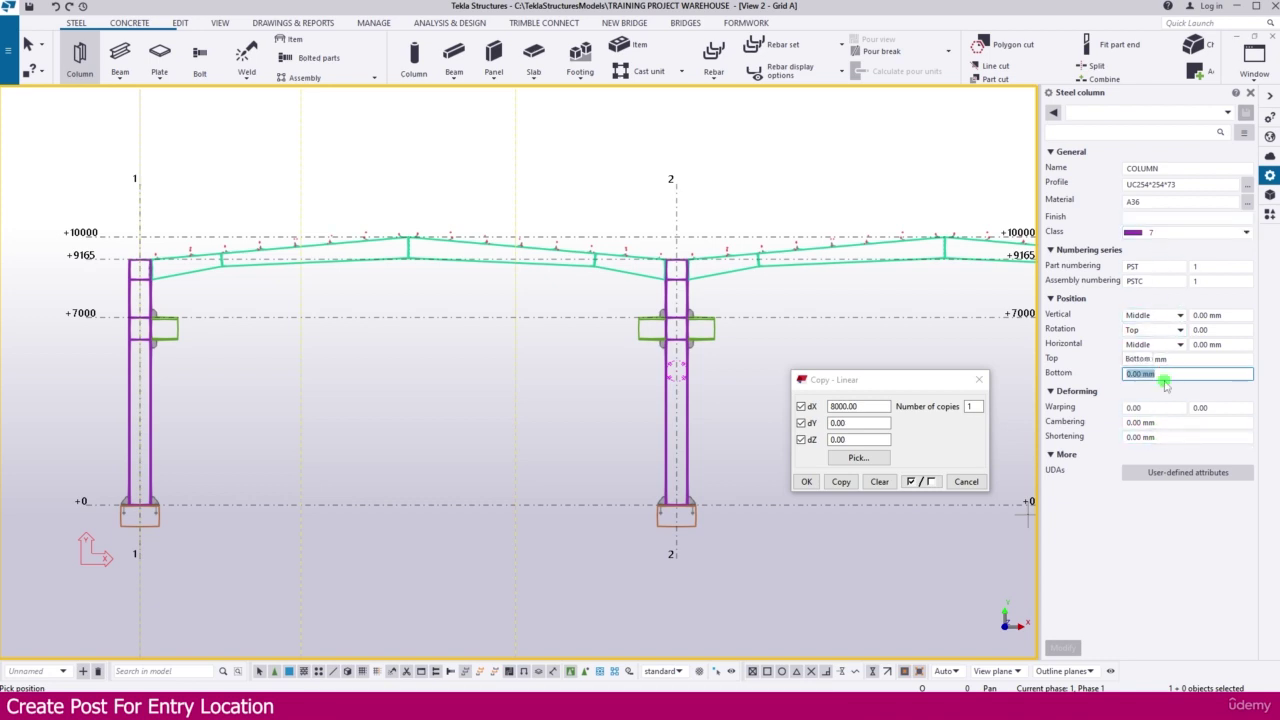
key(Tab)
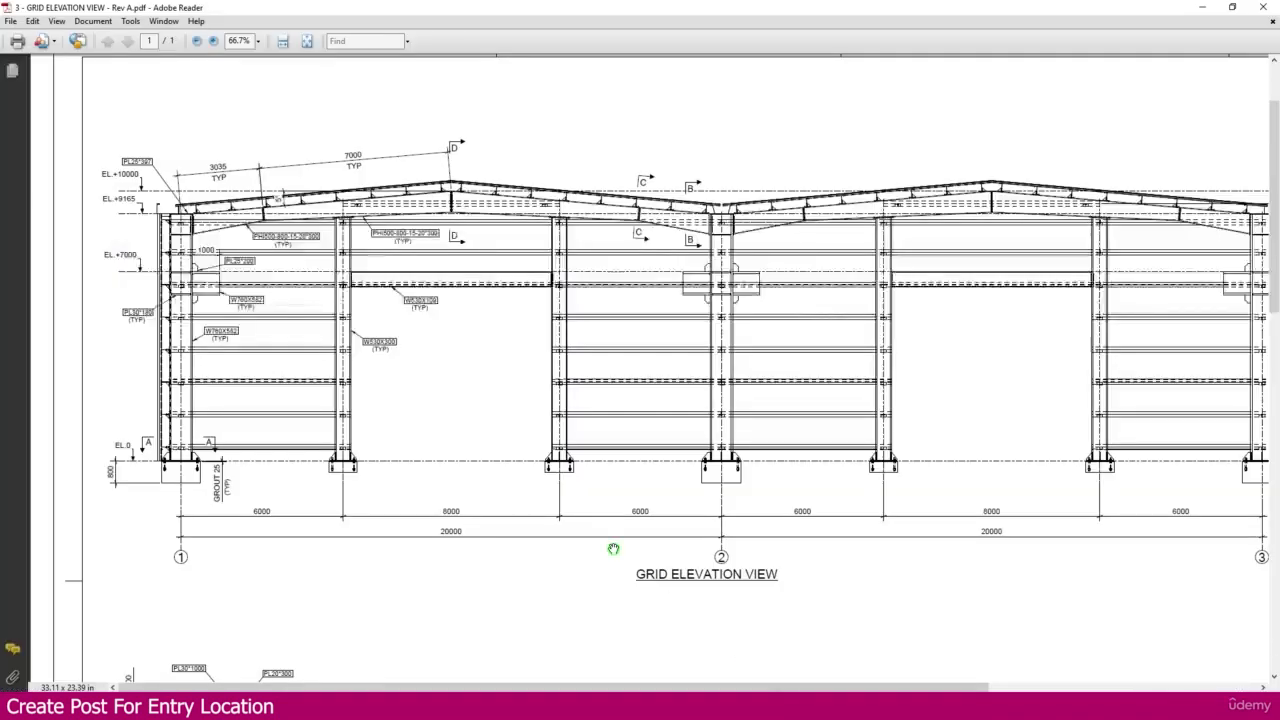
- Zoom the elevation PDF to 200% on the W530X300 post and W530X109 header labels, then return to Tekla
ctrl+scroll(370, 343, up, 5)
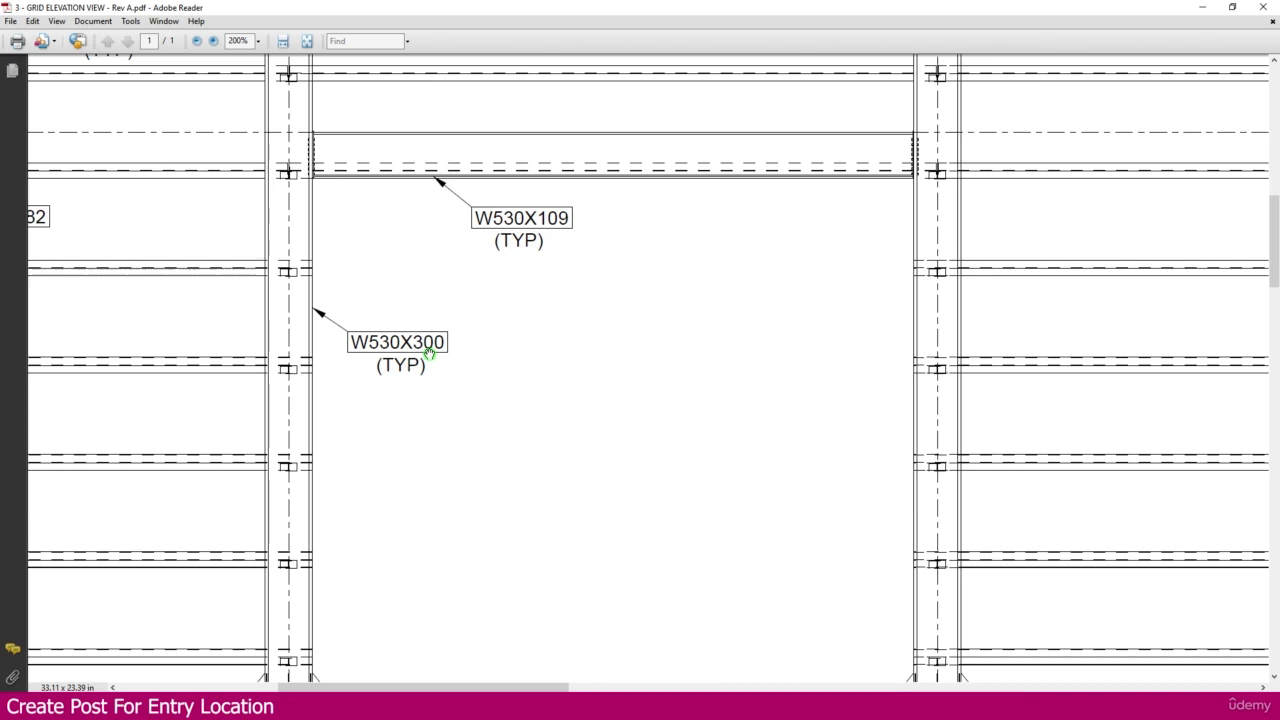
key(alt+Tab)
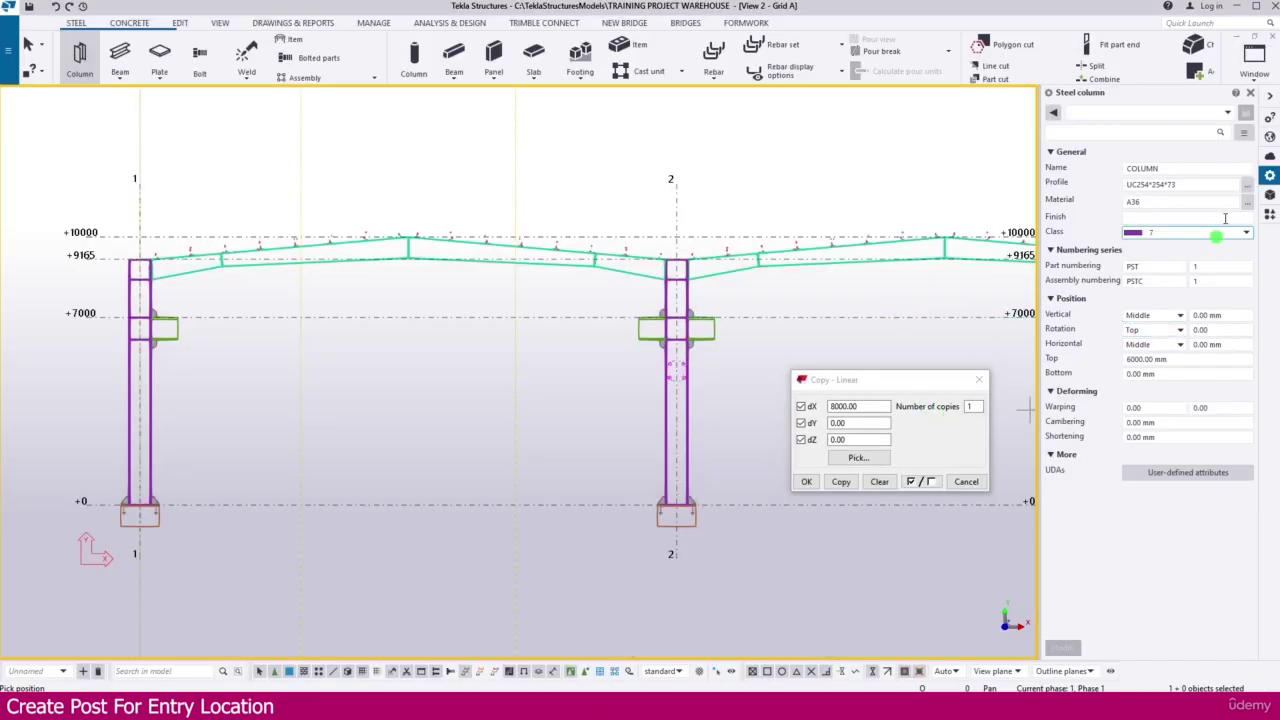
- Choose W530X300 from I profiles > W - US_Metric > W530 as the column profile
click(1247, 190)
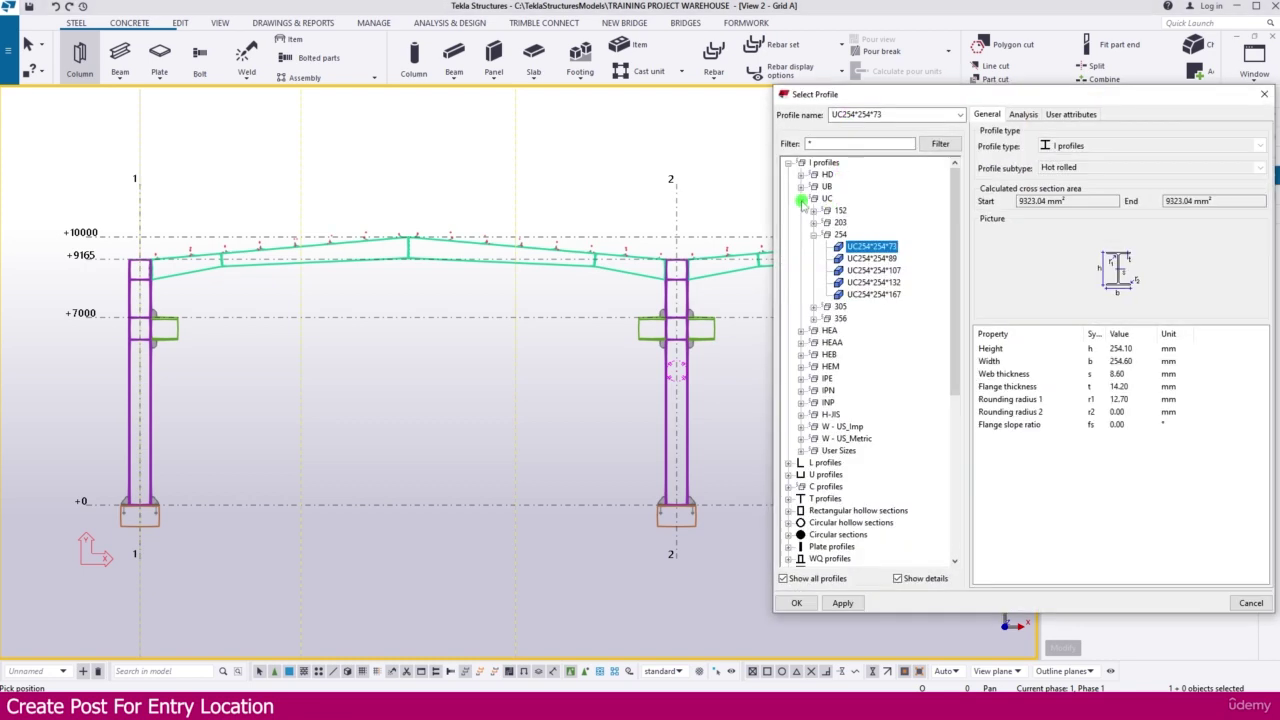
click(801, 198)
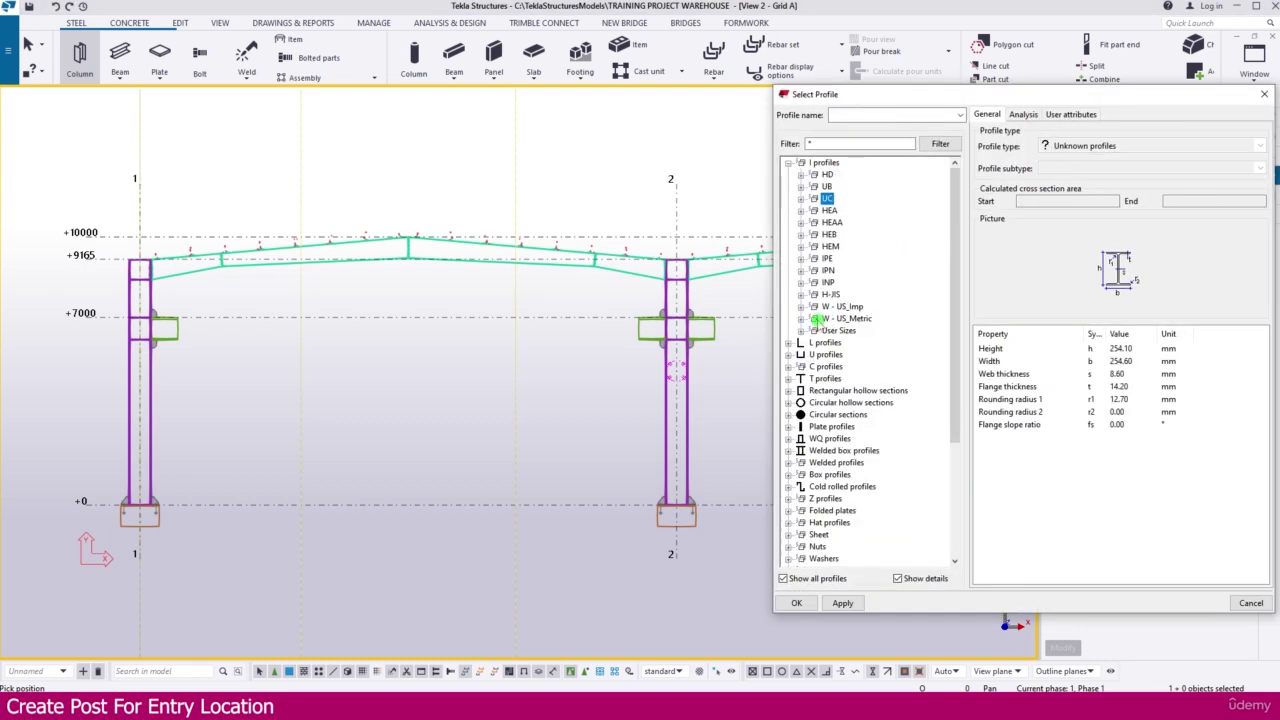
click(800, 318)
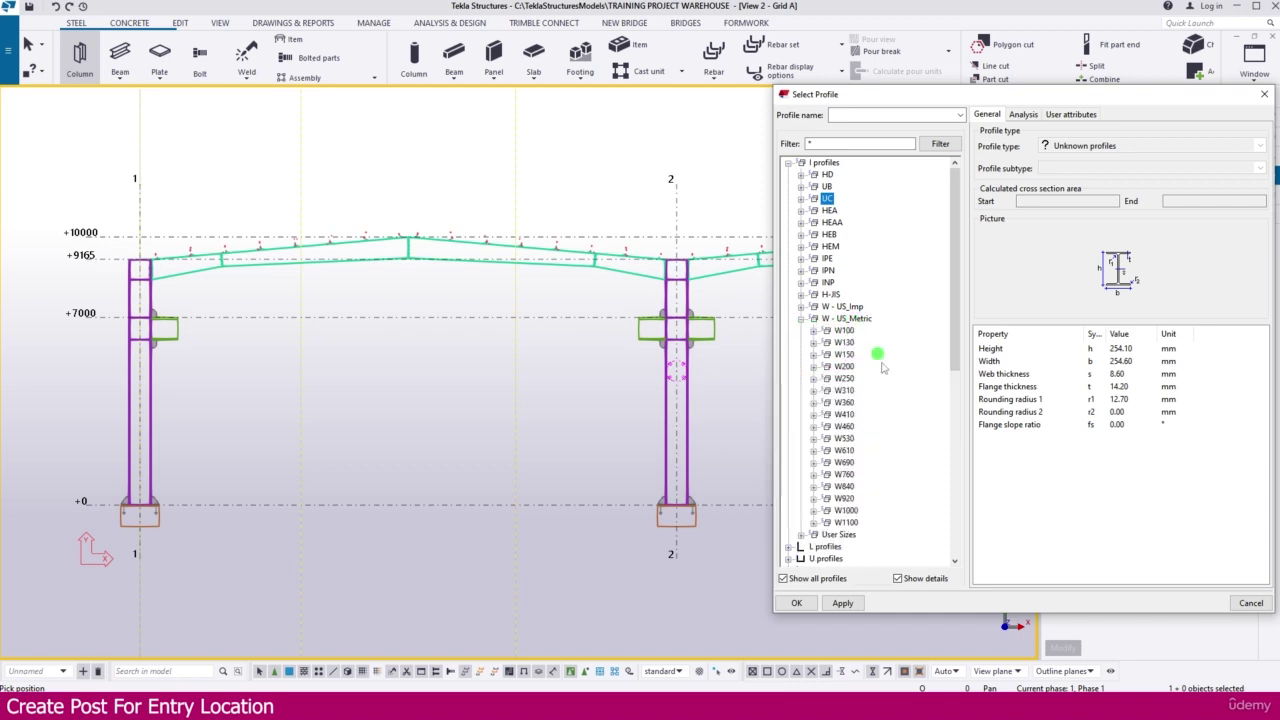
scroll(805, 360, down, 2)
click(814, 366)
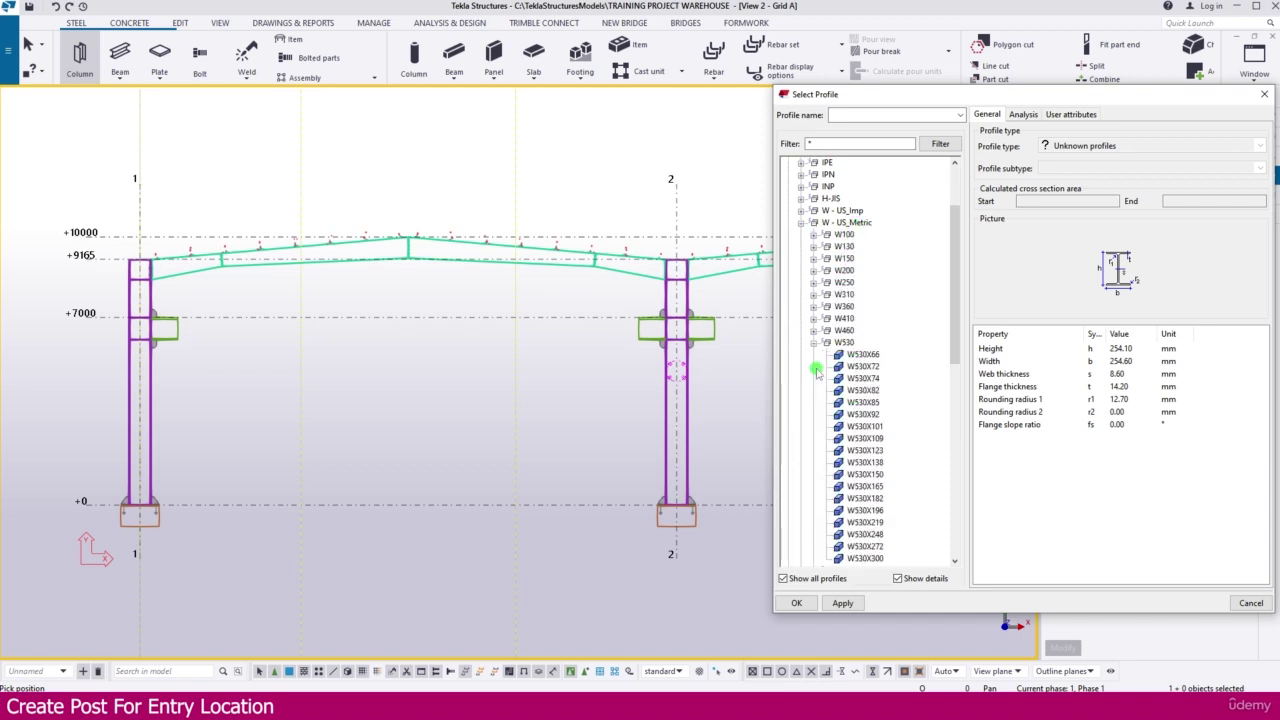
scroll(855, 385, down, 3)
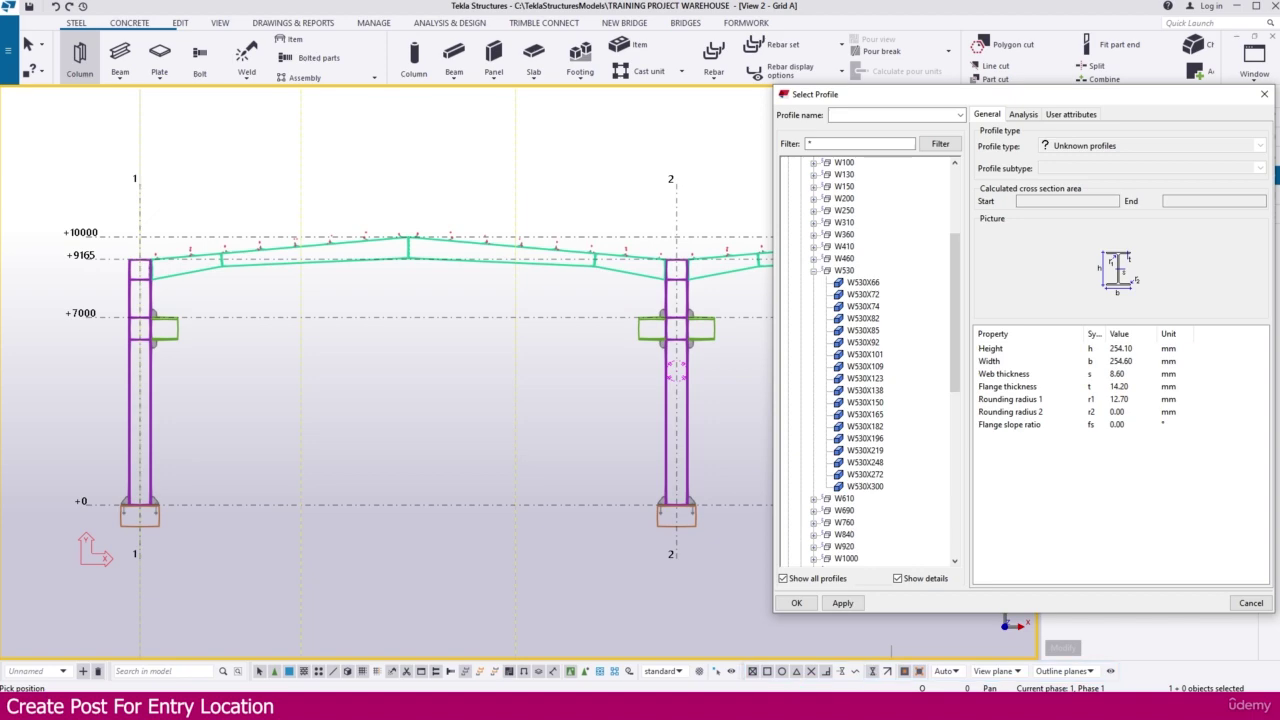
key(alt+Tab)
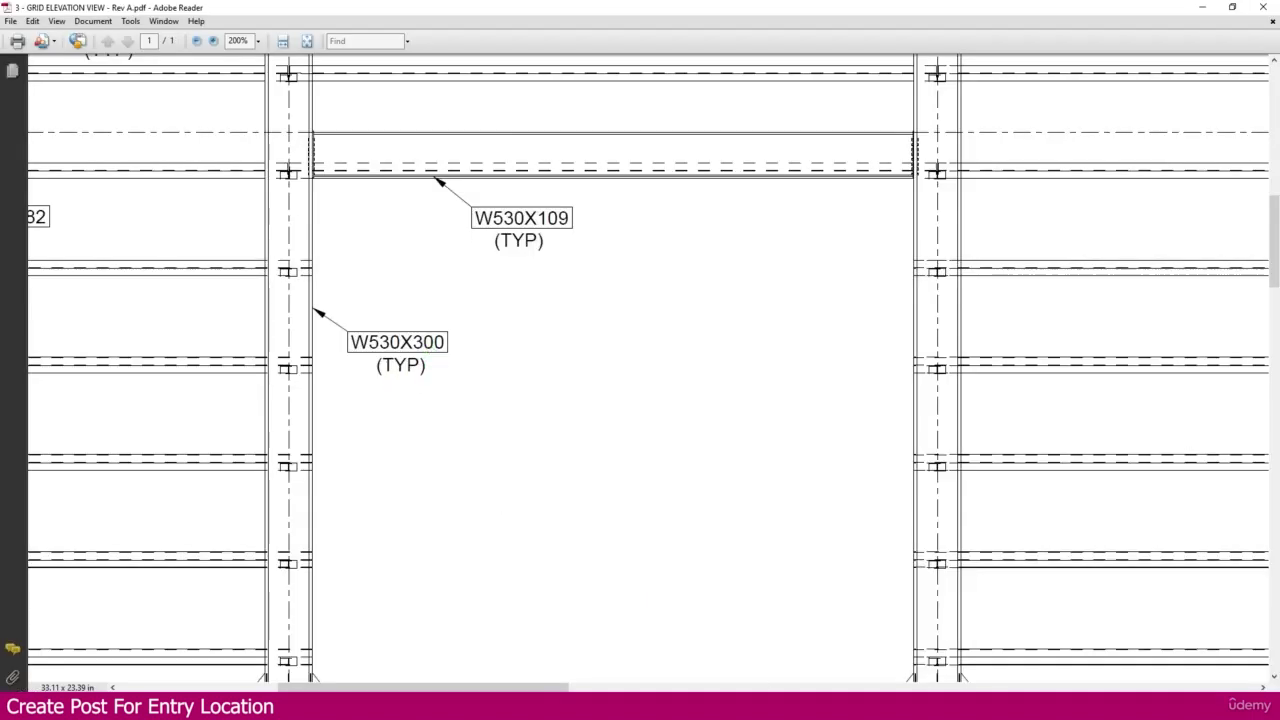
key(alt+Tab)
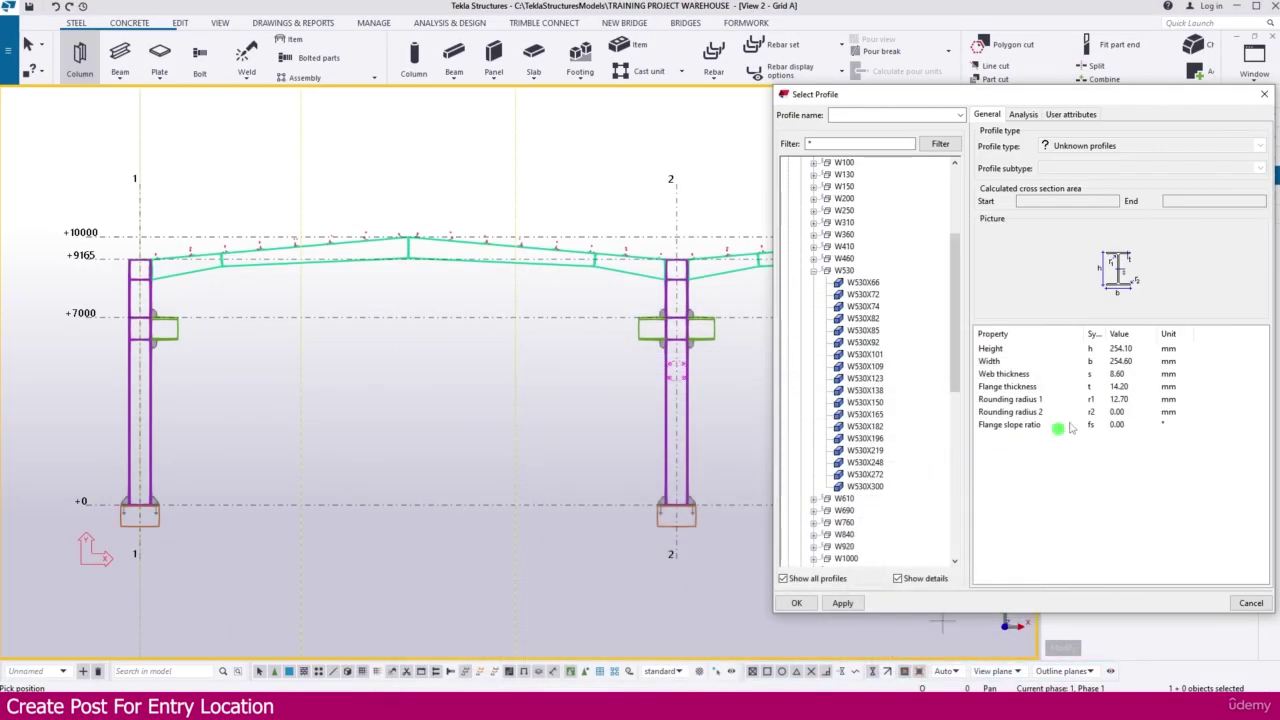
click(866, 487)
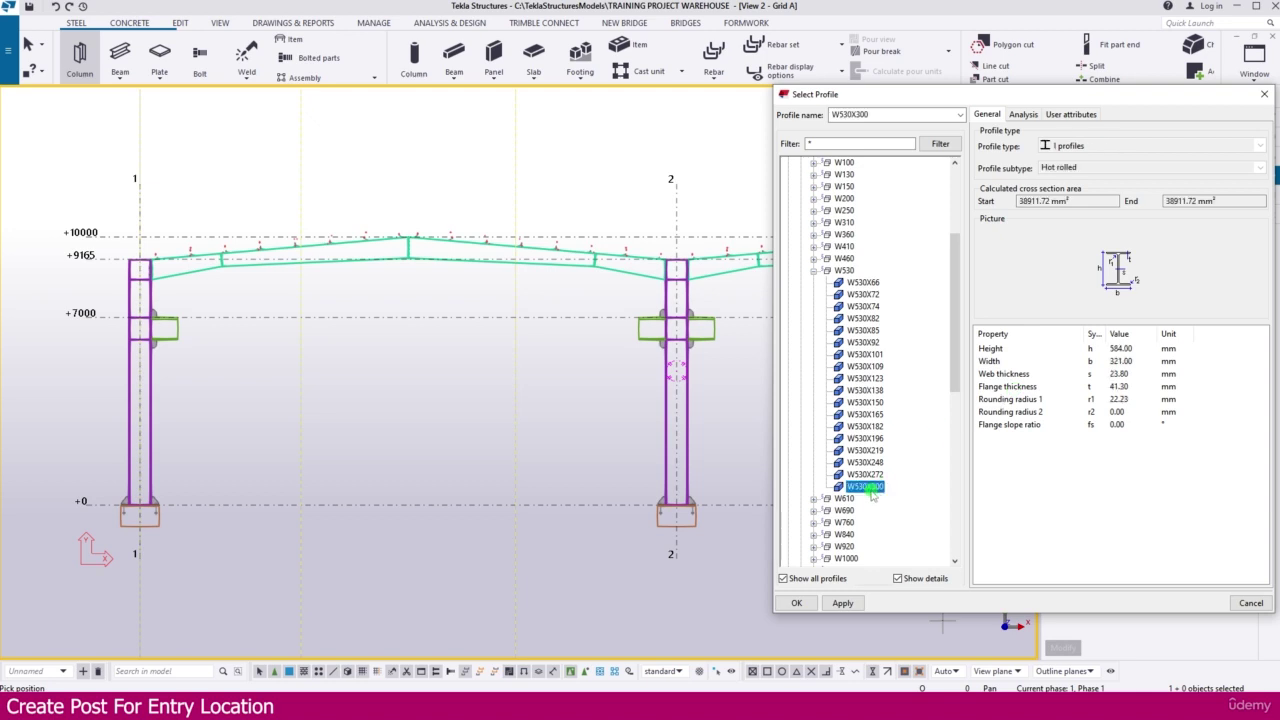
double_click(866, 487)
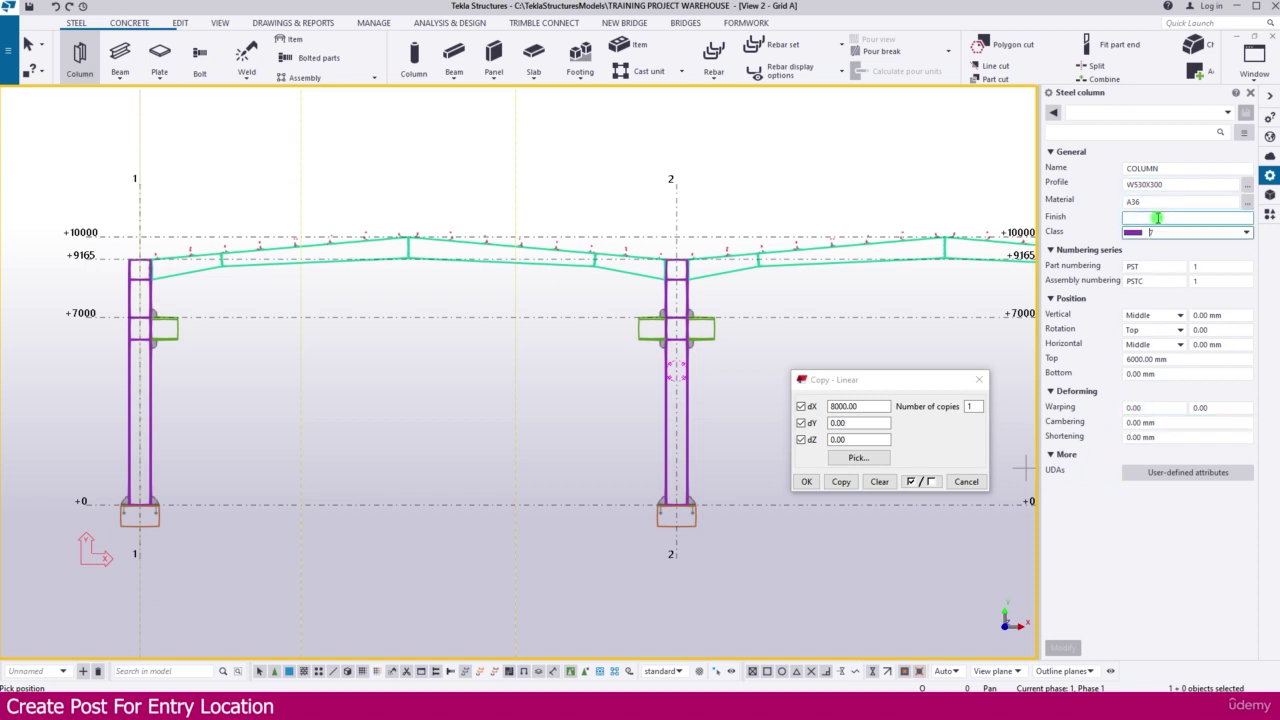
- Place the W530X300 column at the +0 gridline intersection between grids 1 and 2
click(1155, 266)
key(Tab)
key(Tab)
key(Tab)
key(Tab)
key(Tab)
key(Tab)
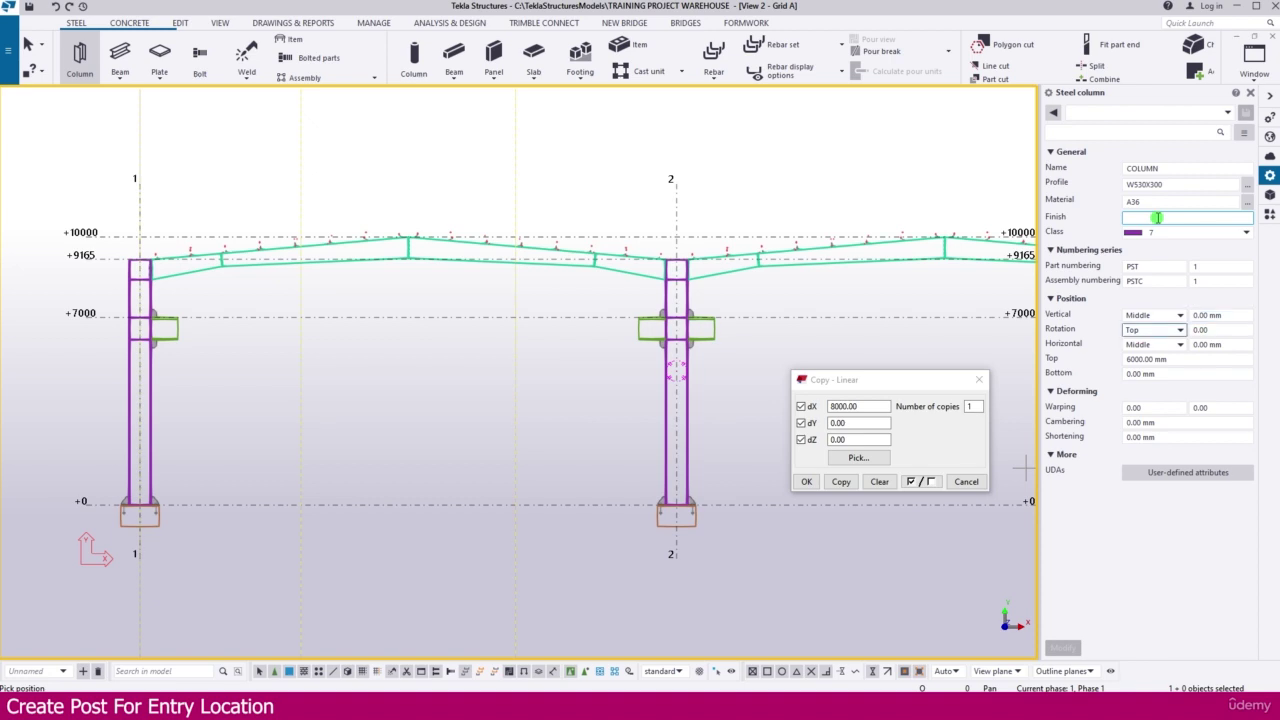
scroll(306, 500, up, 5)
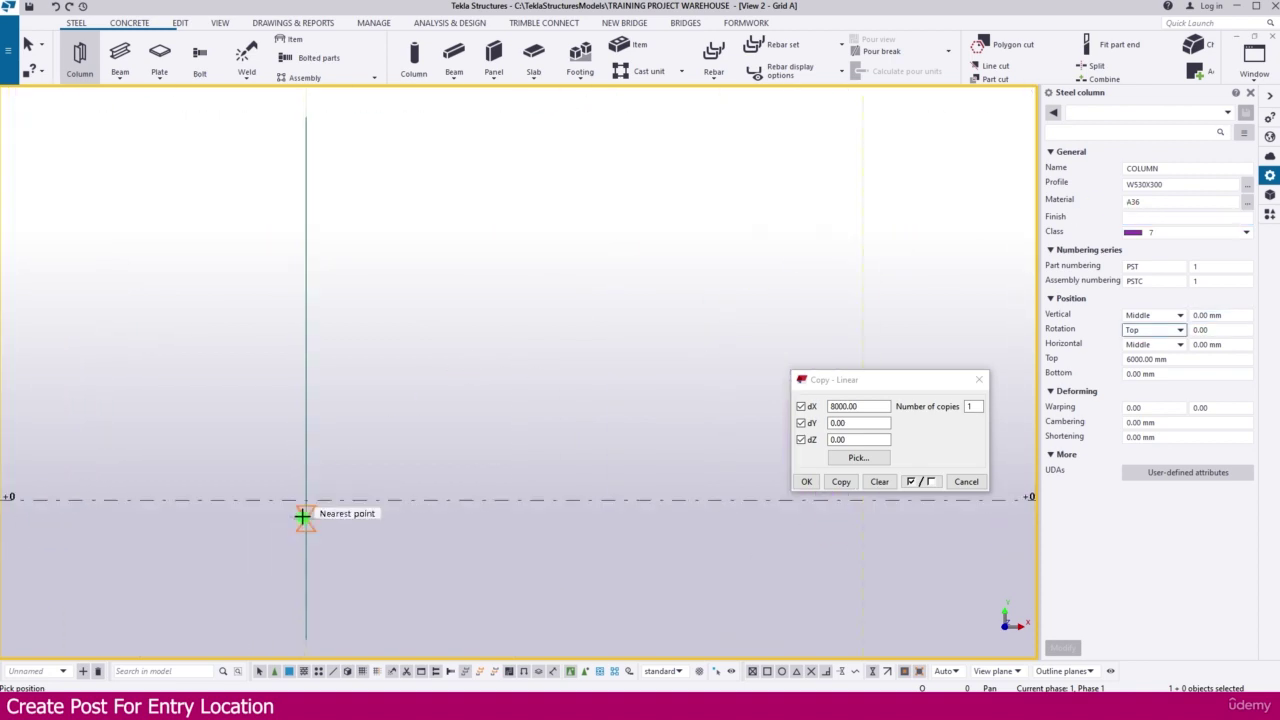
click(306, 497)
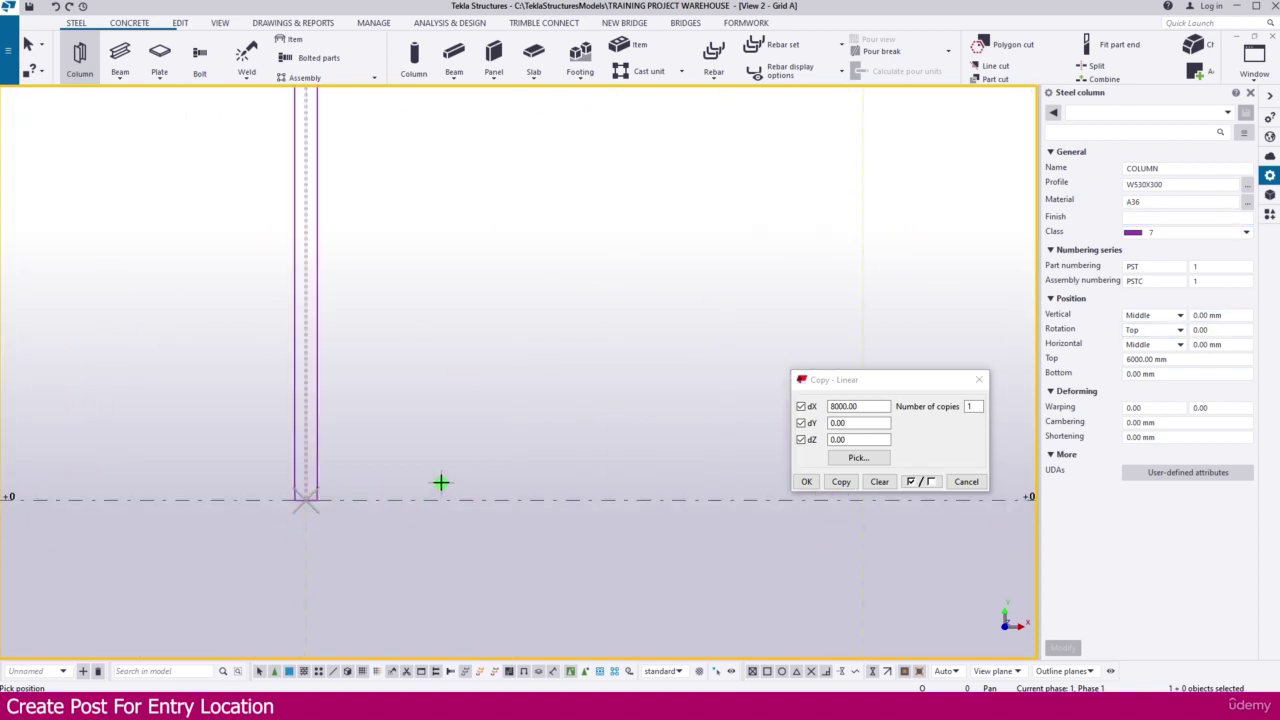
scroll(443, 480, down, 5)
scroll(386, 296, up, 5)
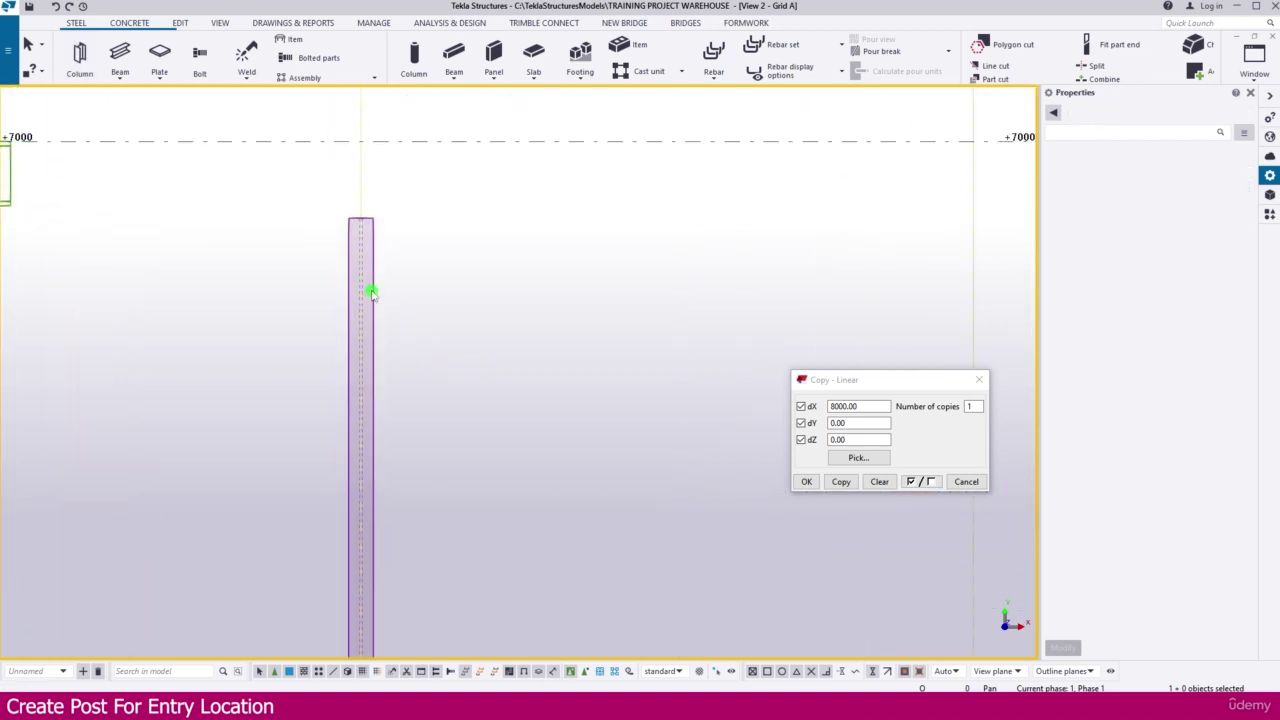
- Rename the new column from COLUMN to POST
click(380, 299)
scroll(382, 292, down, 1)
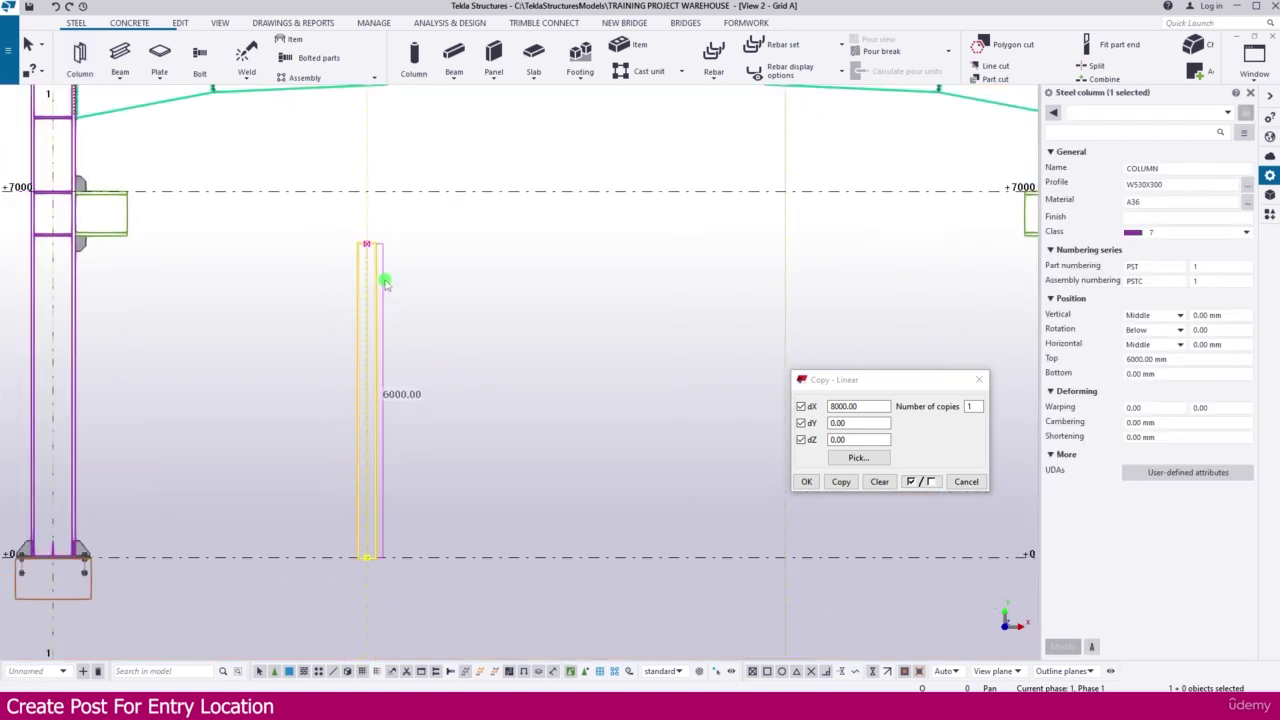
click(1128, 168)
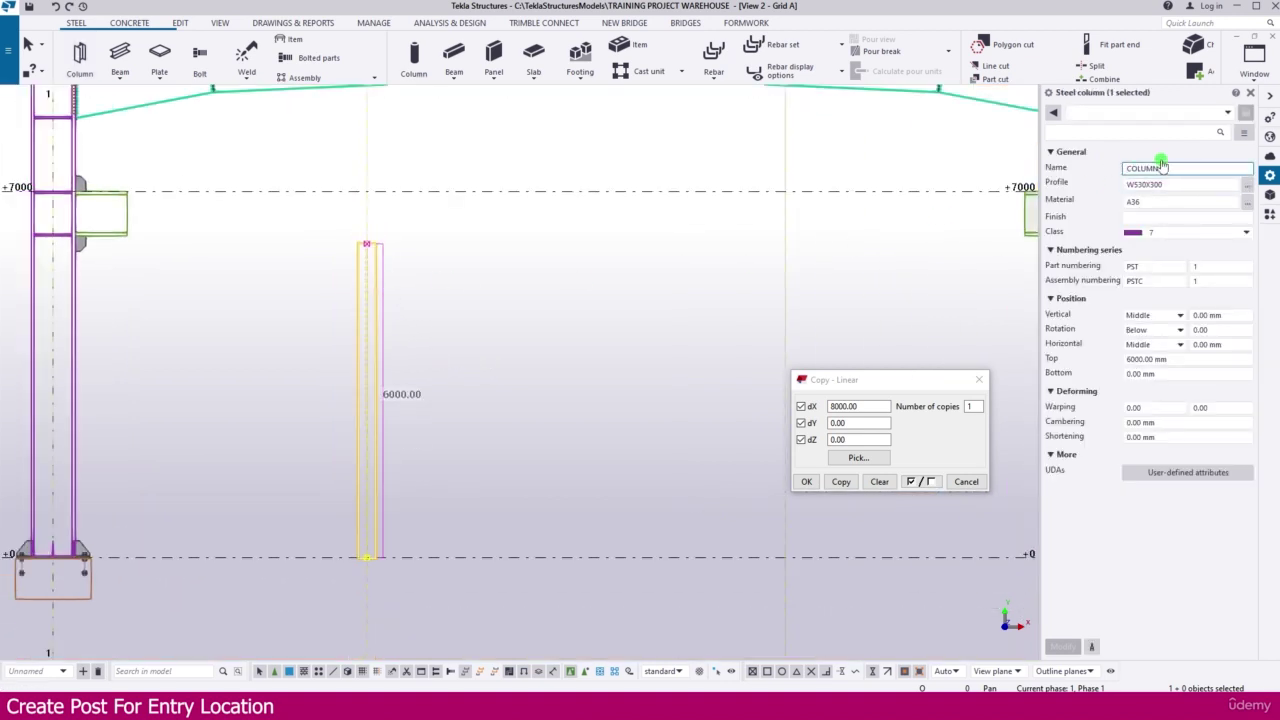
drag(1151, 167, 1110, 165)
text(POST)
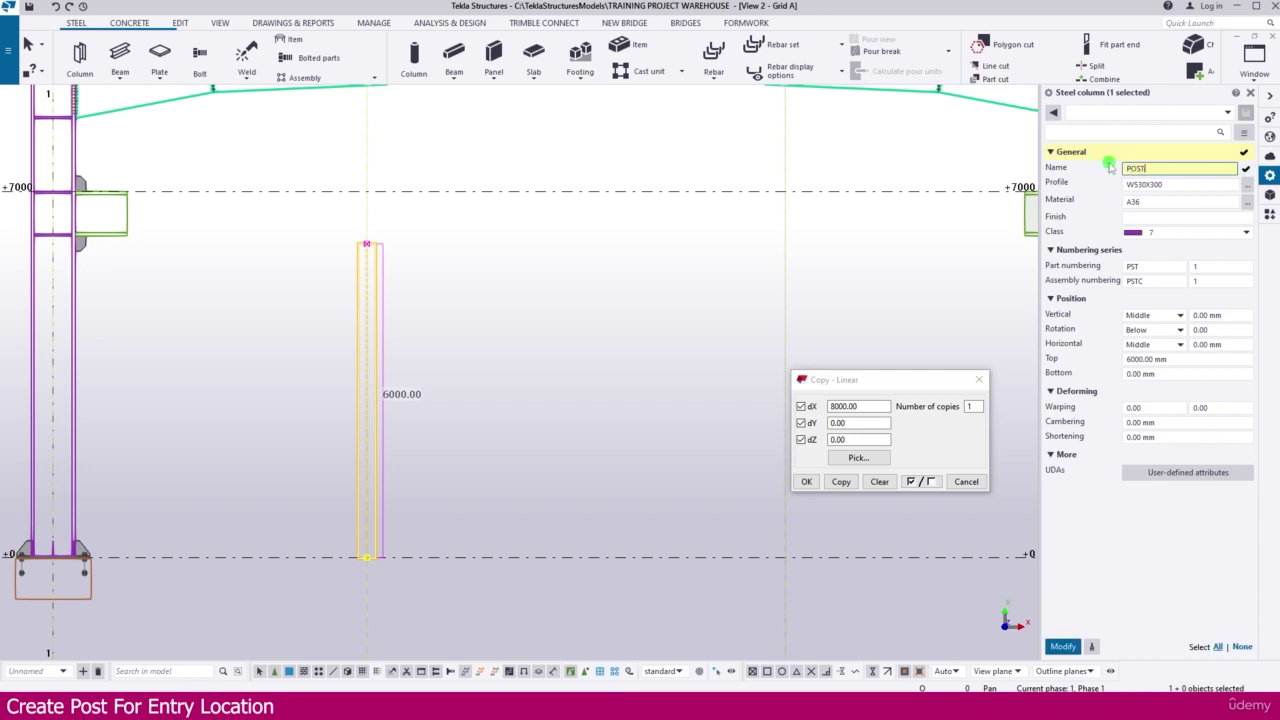
key(Return)
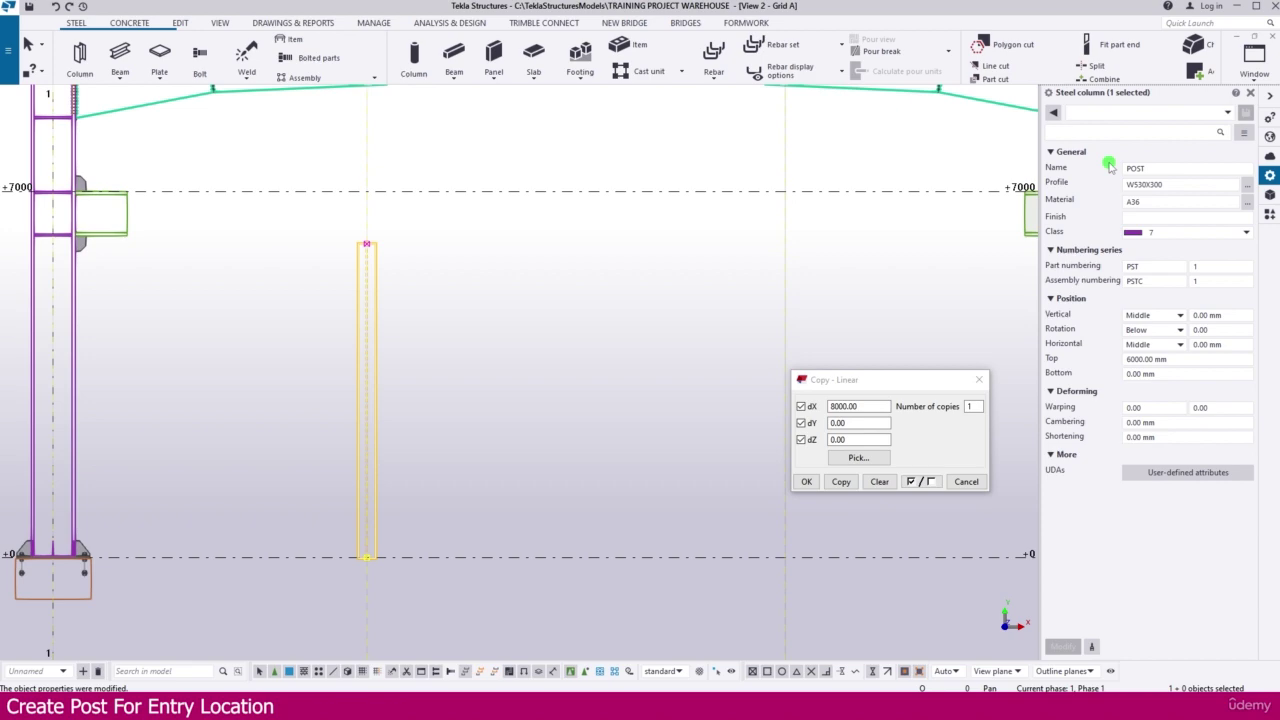
scroll(371, 389, up, 3)
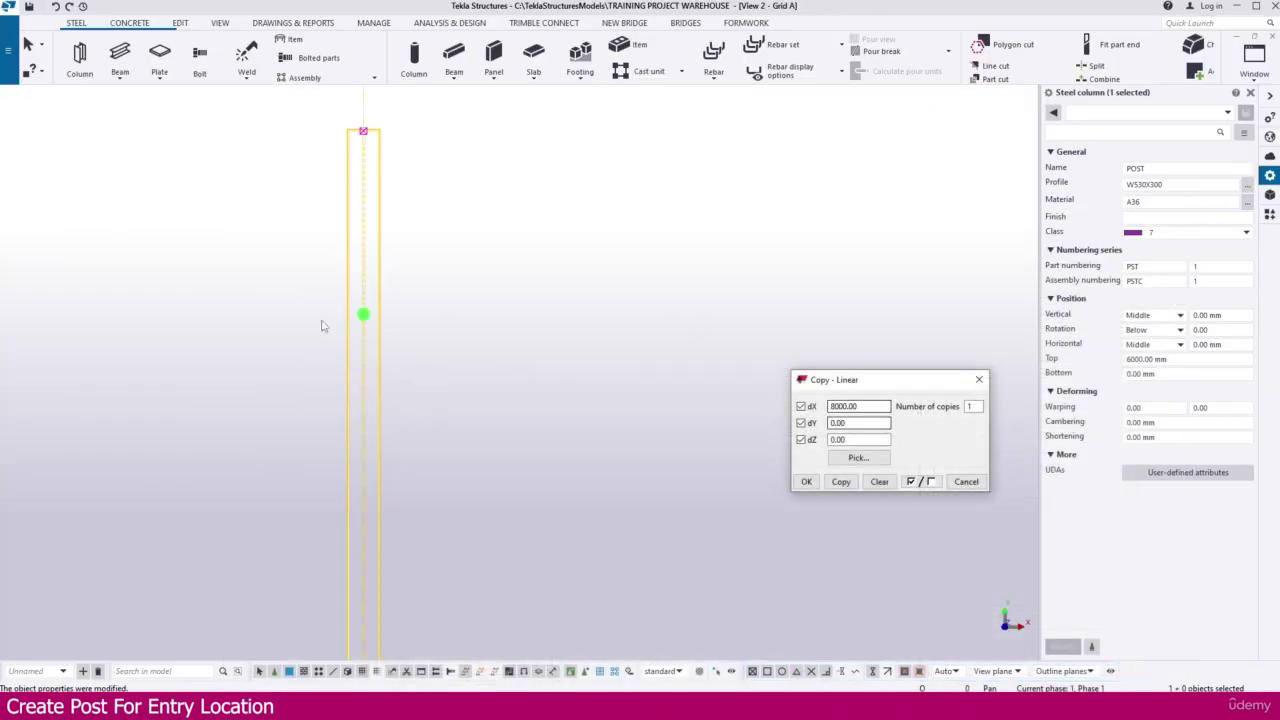
- Enter a 90 degree rotation offset on the POST column, then select its top handle
click(1195, 330)
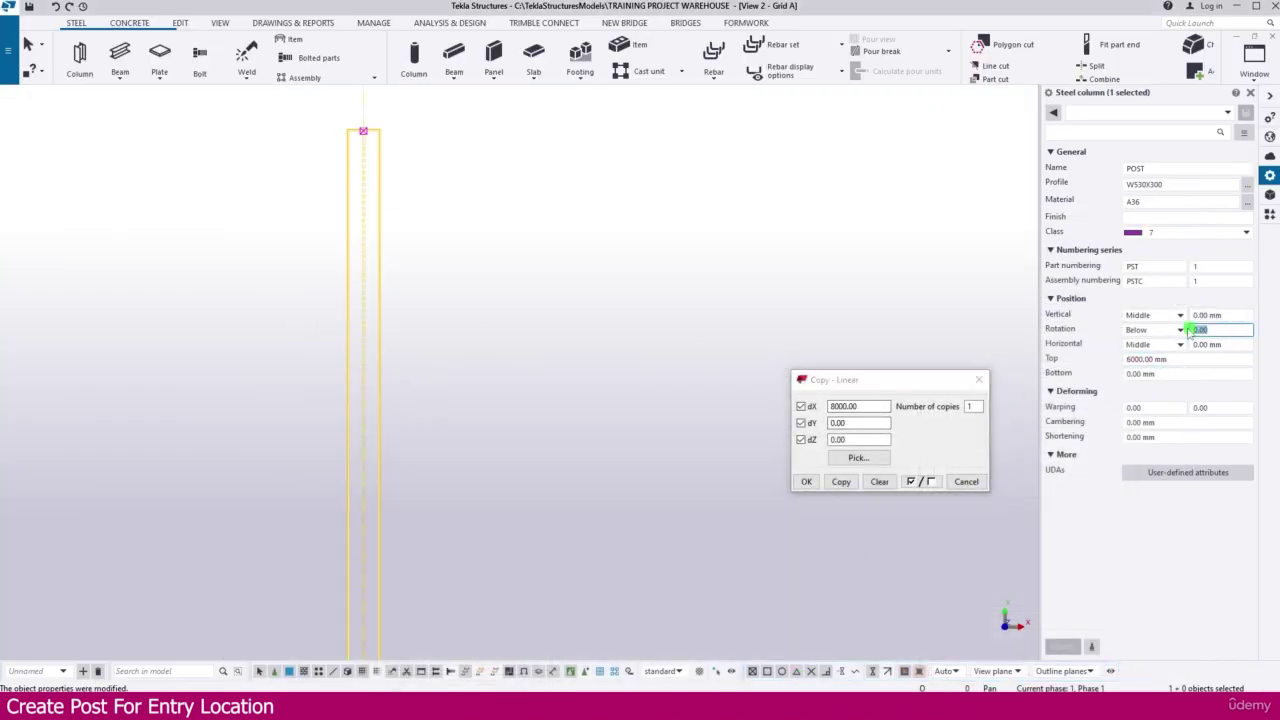
text(90)
key(Return)
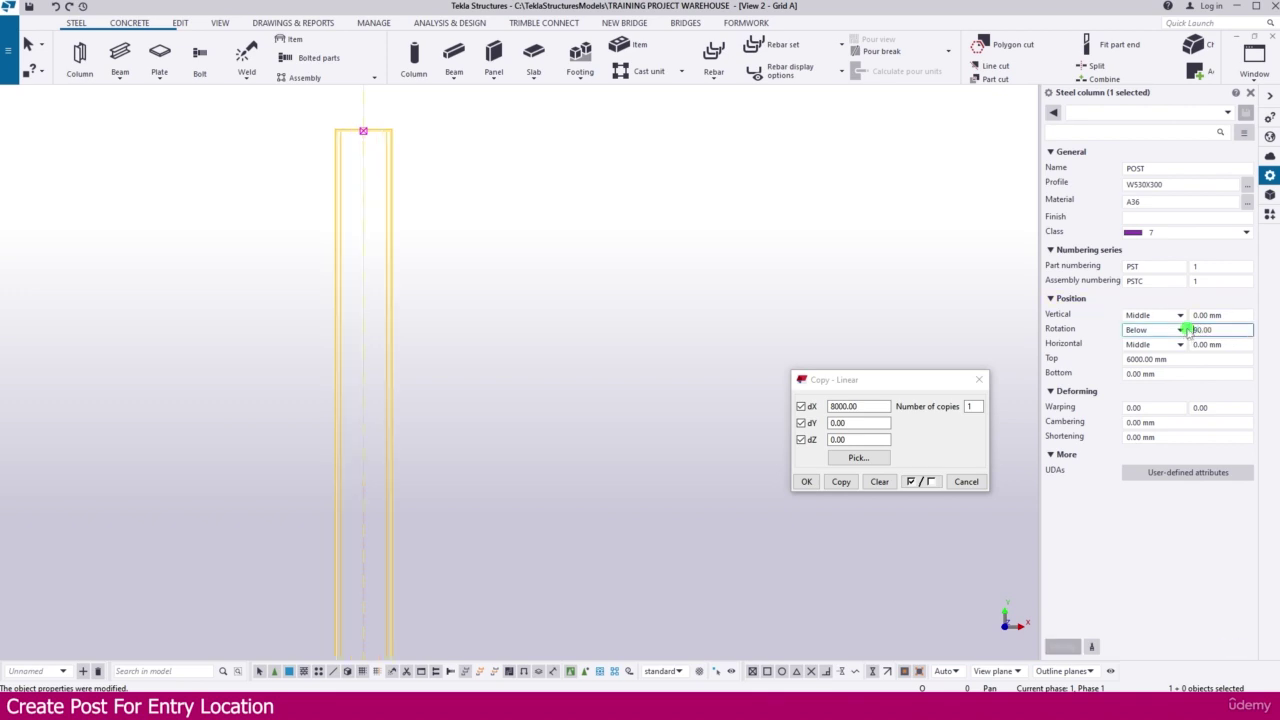
scroll(540, 288, down, 4)
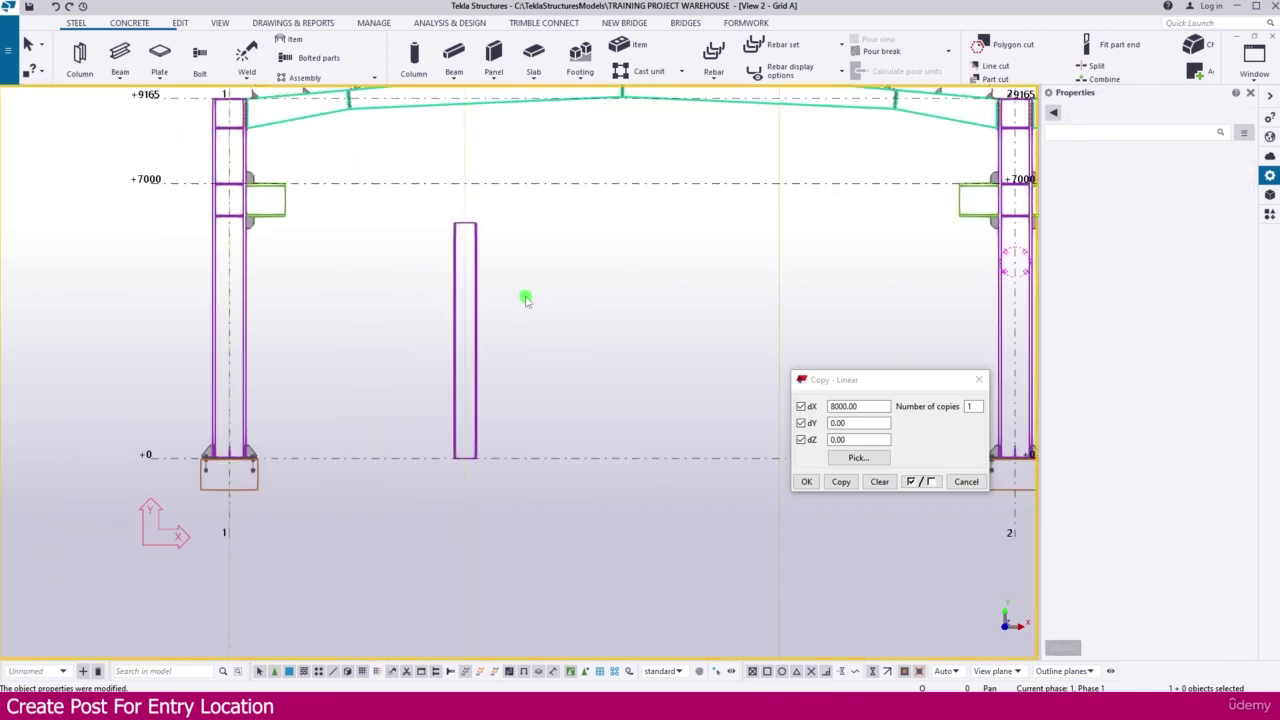
scroll(468, 224, up, 5)
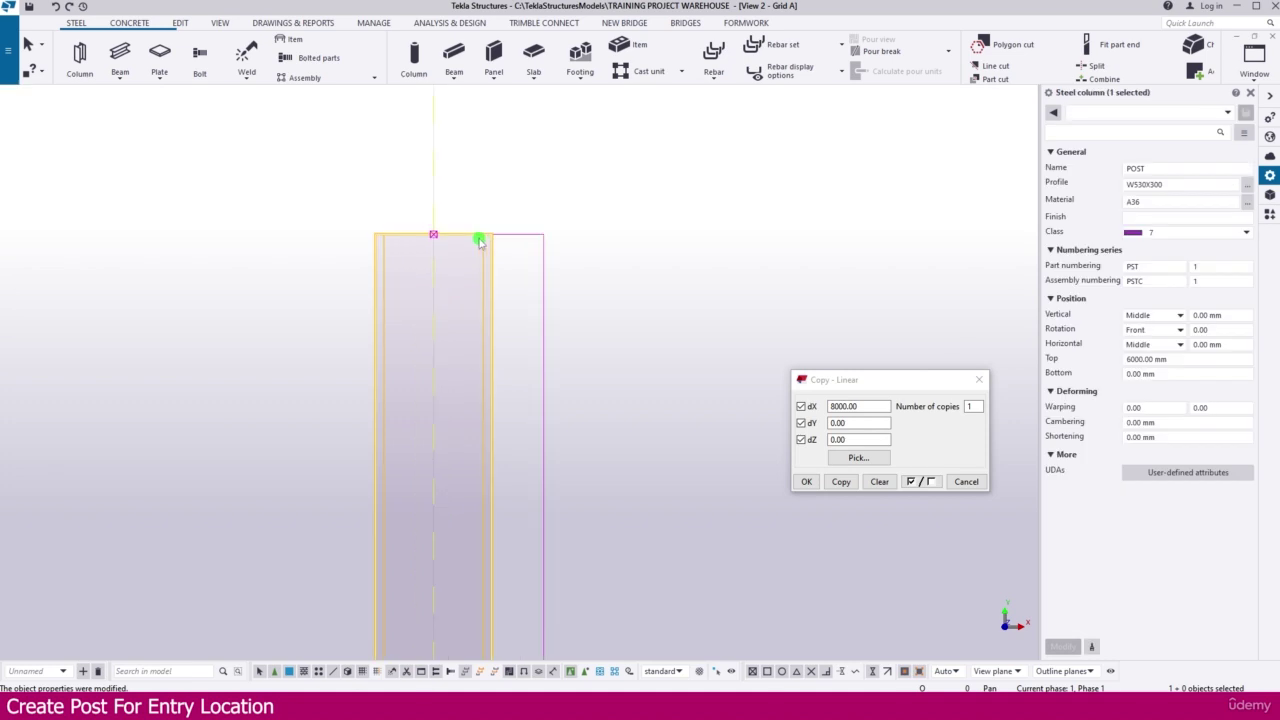
scroll(478, 243, up, 2)
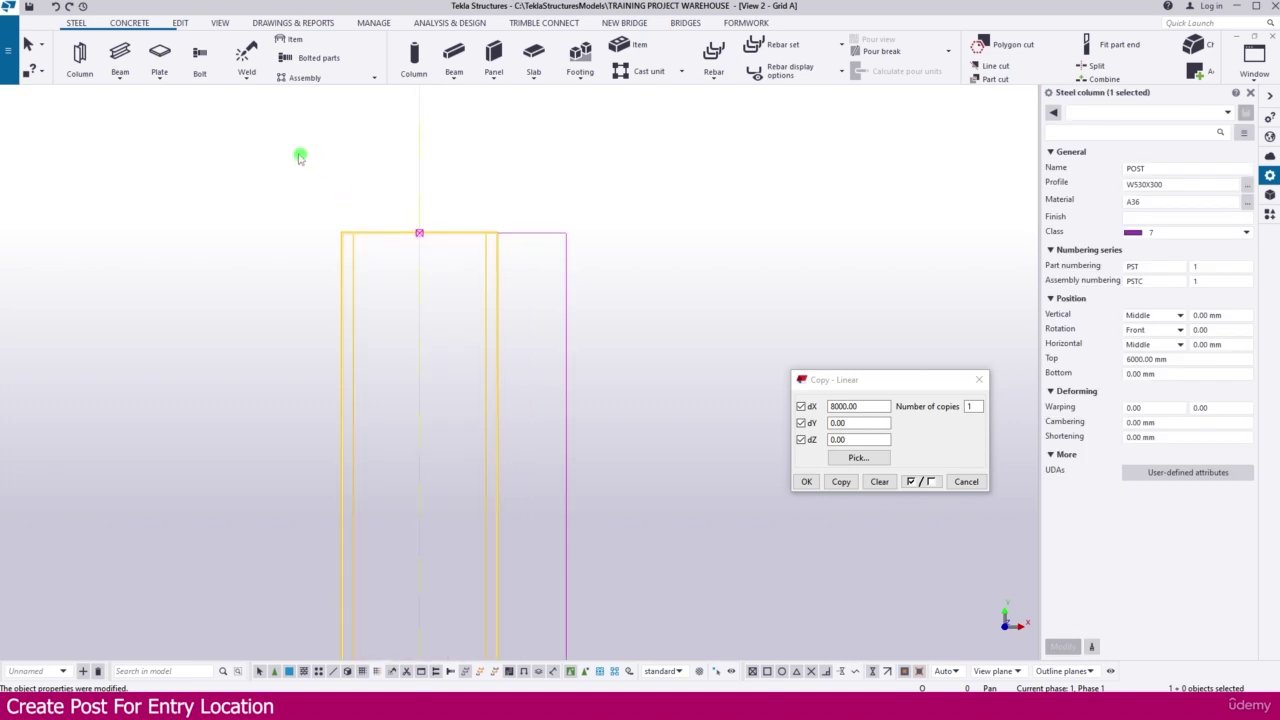
drag(292, 152, 654, 286)
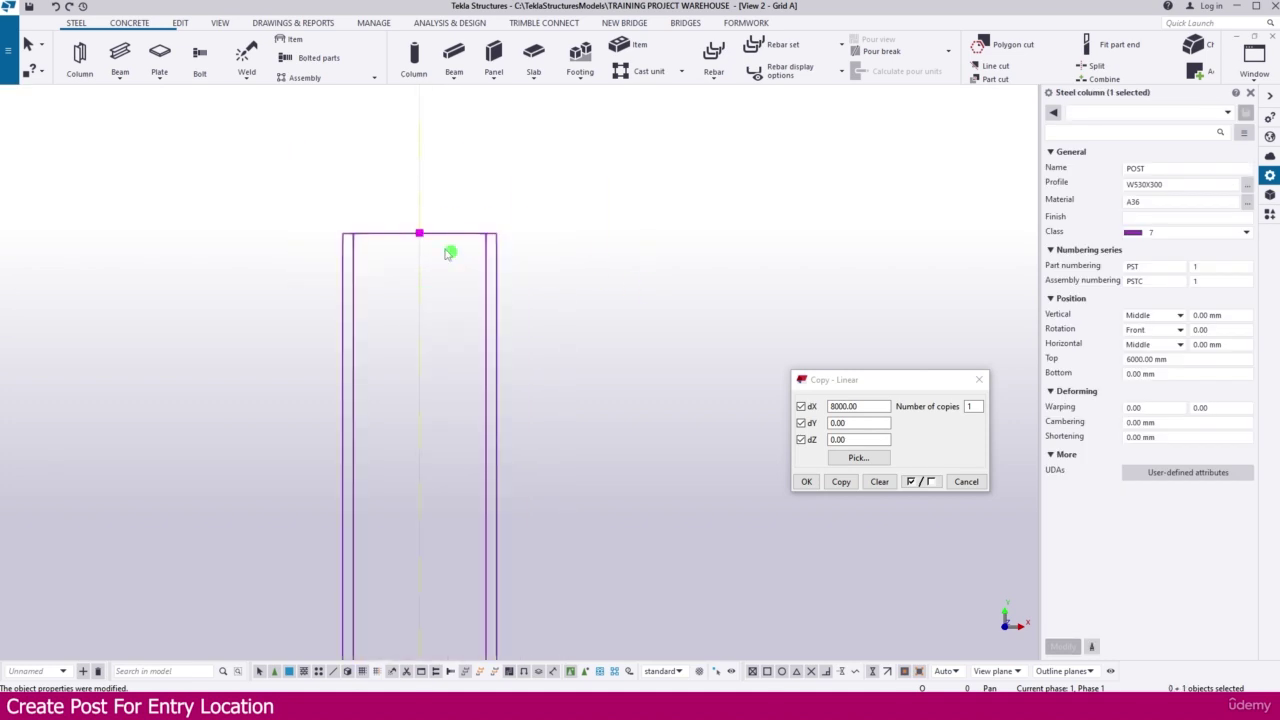
- Move the post's top end up to meet the underside of the rafter
right_click(465, 199)
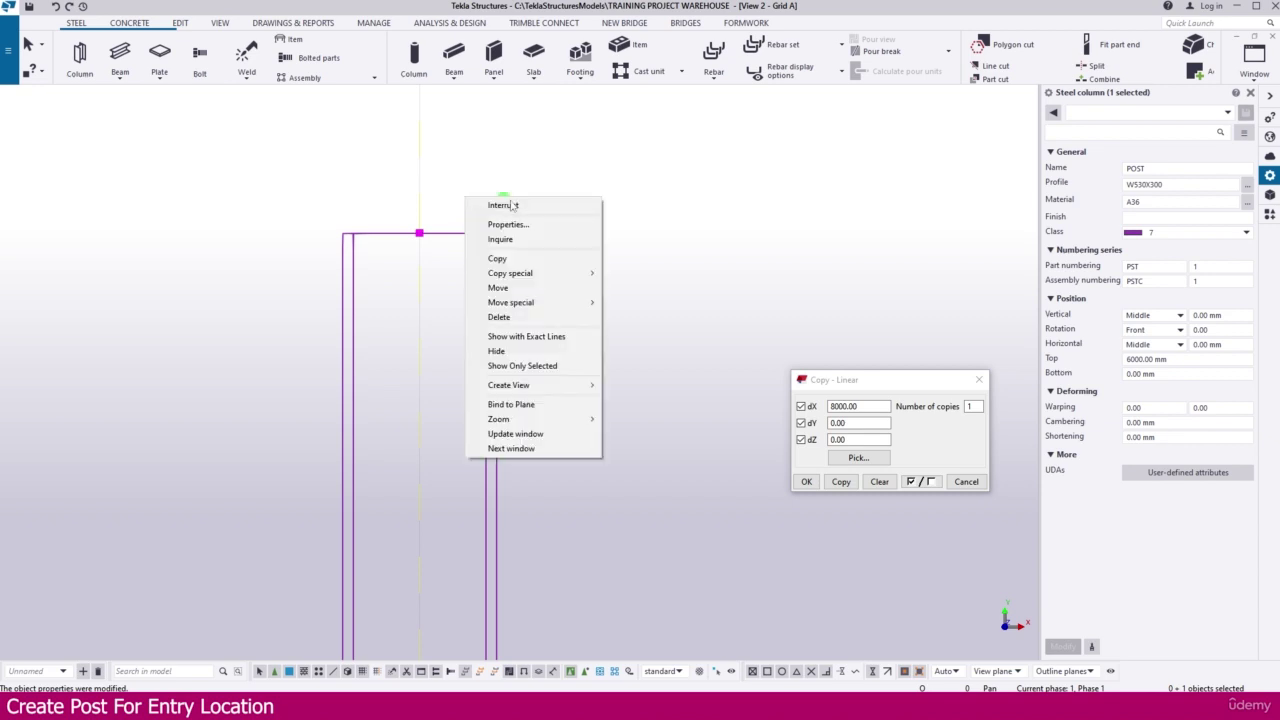
click(500, 287)
click(419, 233)
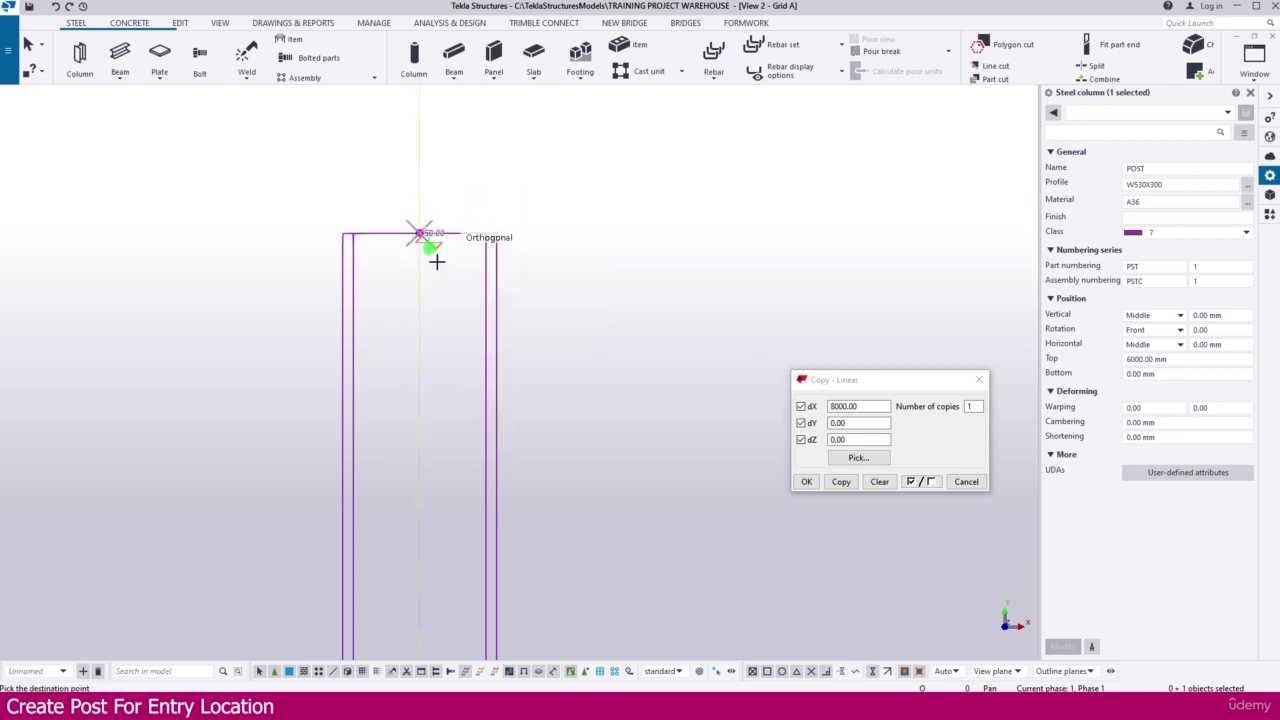
scroll(486, 340, down, 4)
scroll(491, 300, up, 8)
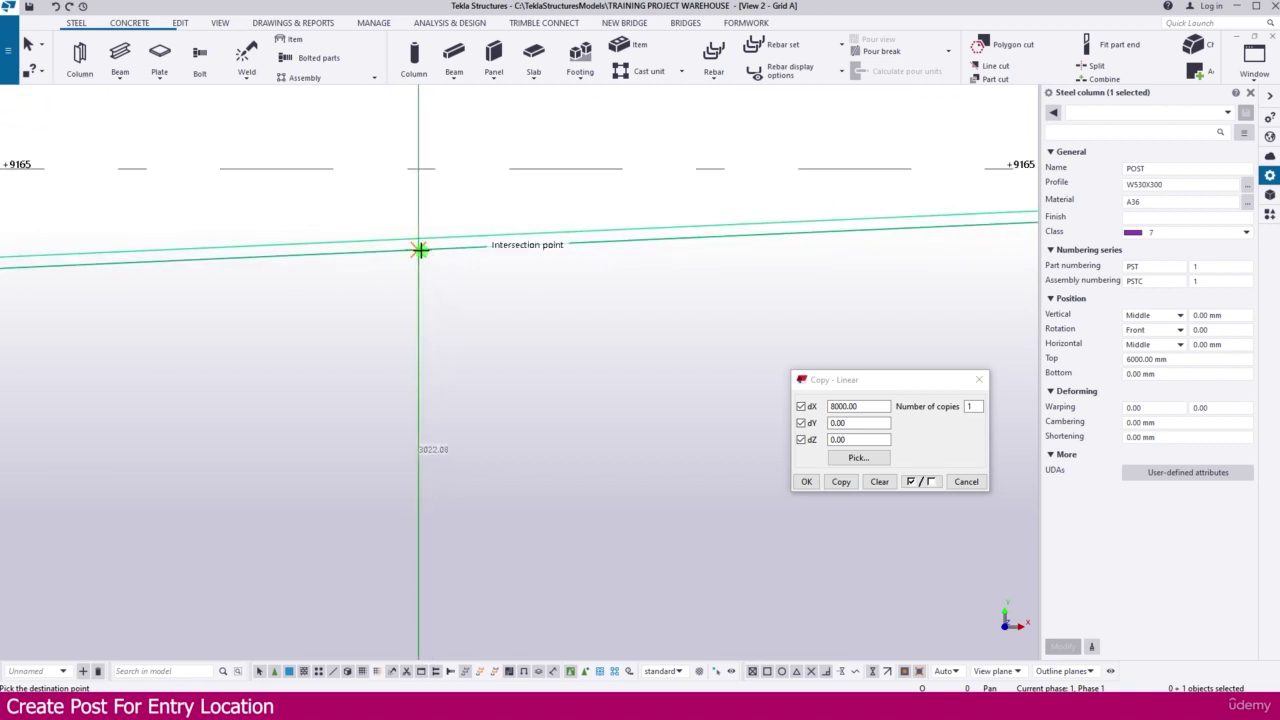
click(419, 249)
scroll(410, 228, down, 5)
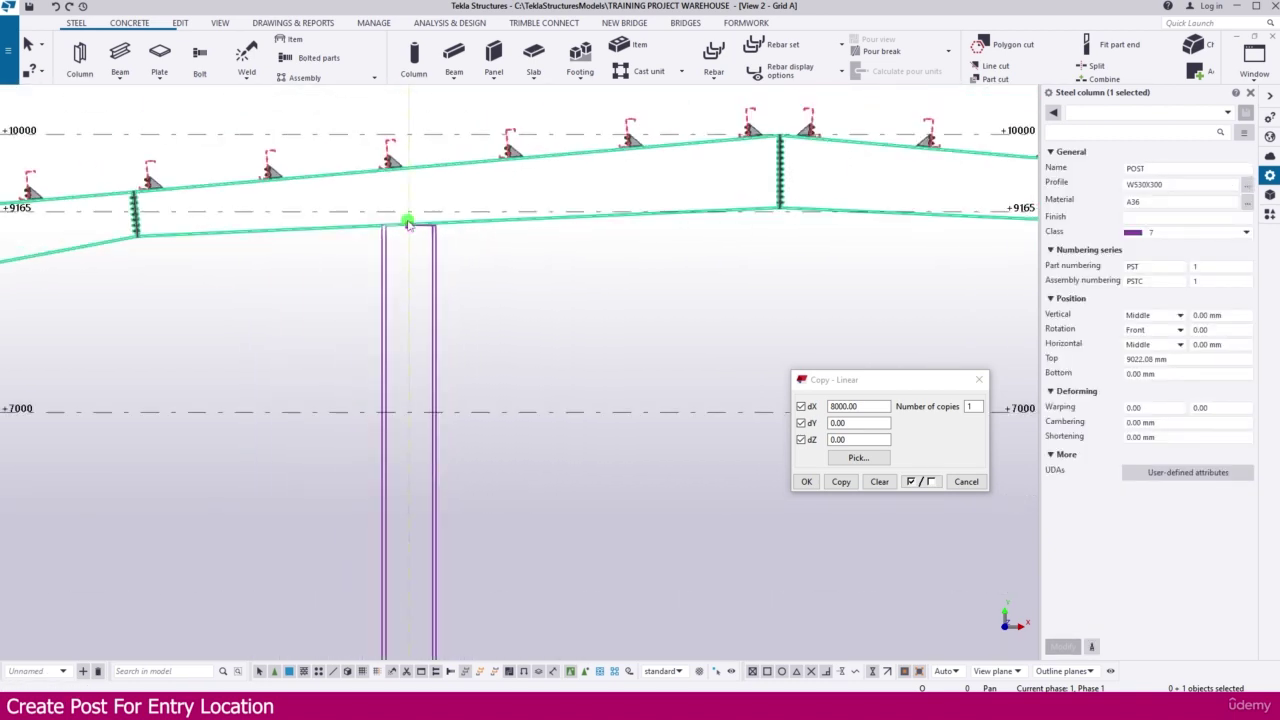
scroll(408, 222, down, 4)
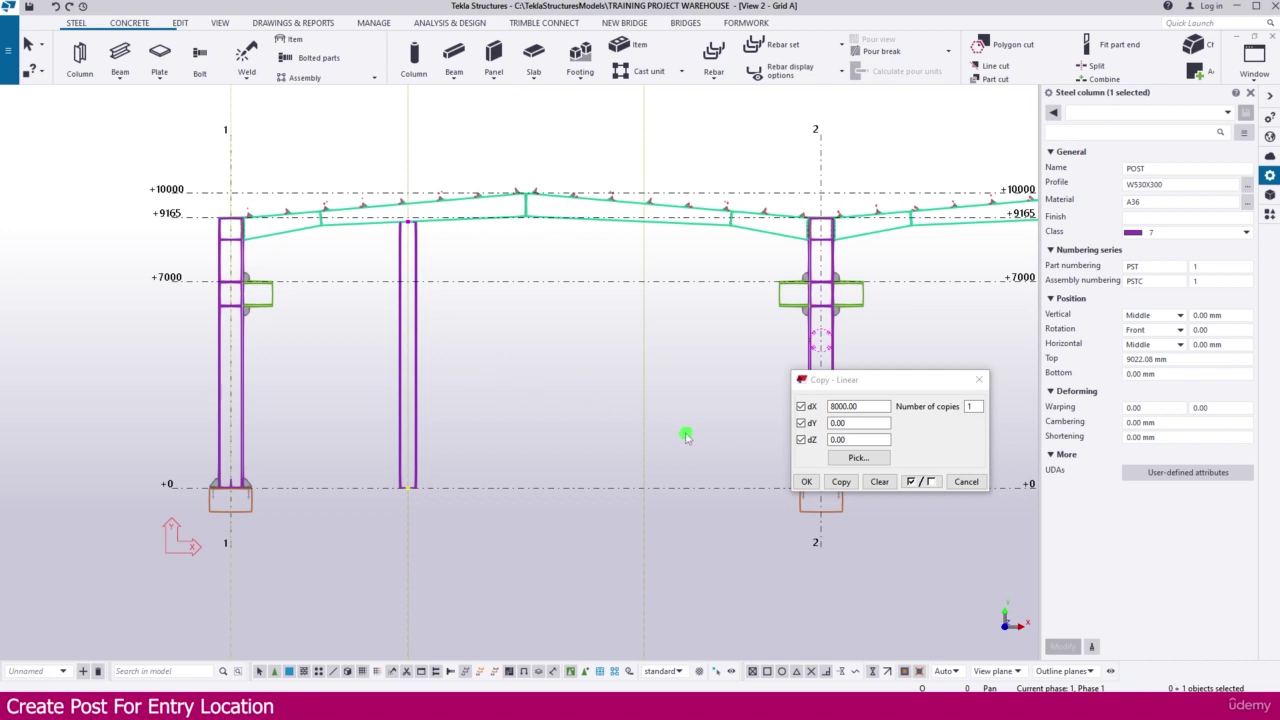
- Copy the post 8000 mm across to the next entry gridline
click(419, 373)
right_click(422, 377)
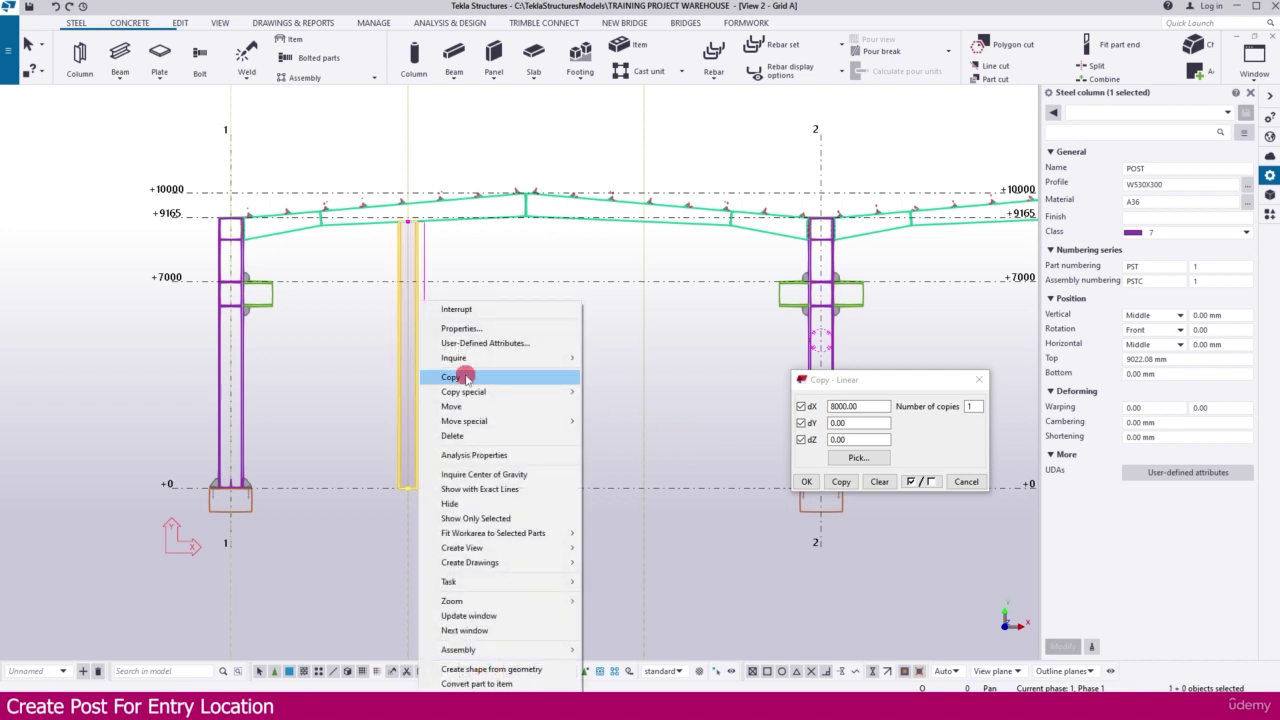
click(460, 377)
scroll(405, 485, up, 5)
click(397, 478)
scroll(397, 475, down, 3)
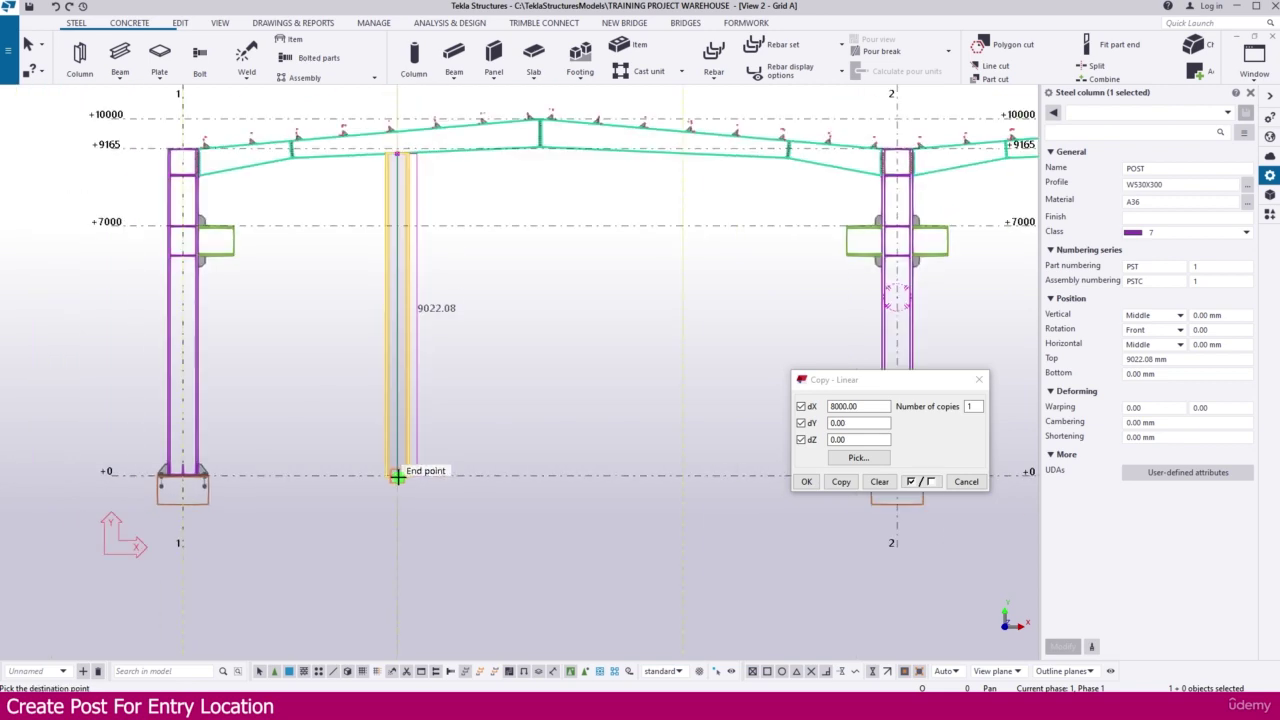
scroll(609, 483, up, 4)
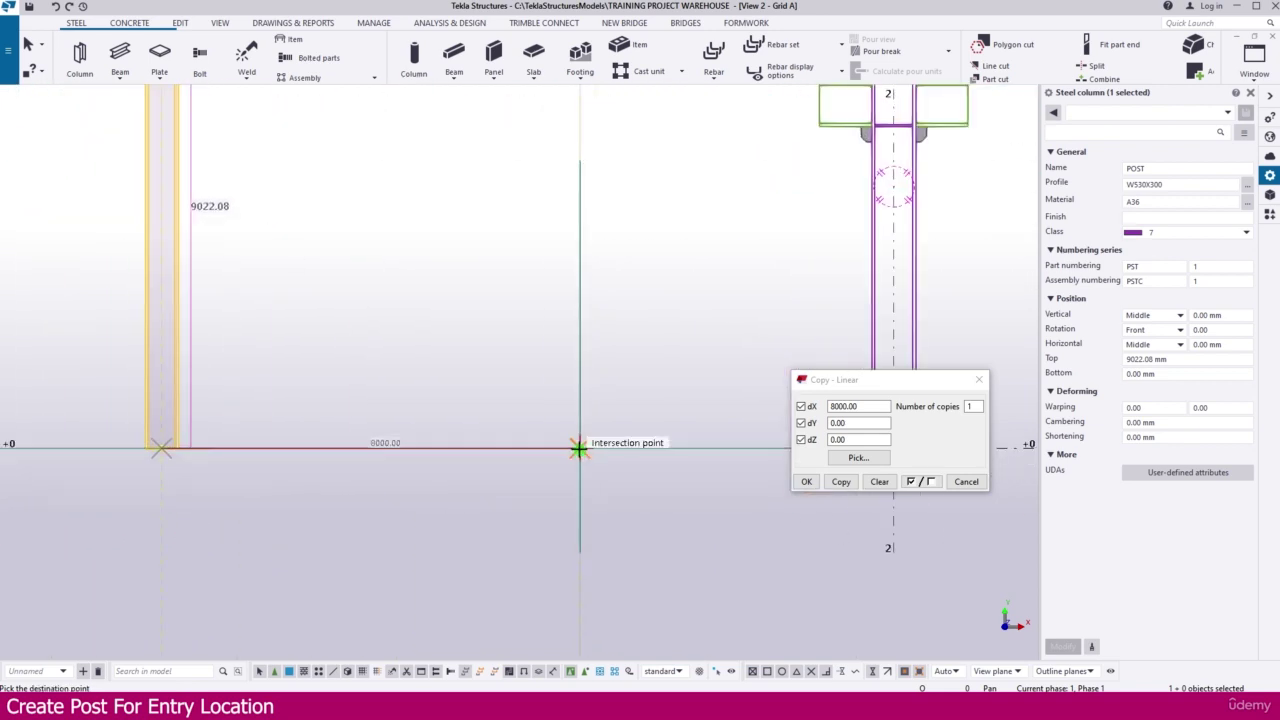
click(580, 445)
scroll(631, 489, down, 4)
scroll(546, 360, up, 3)
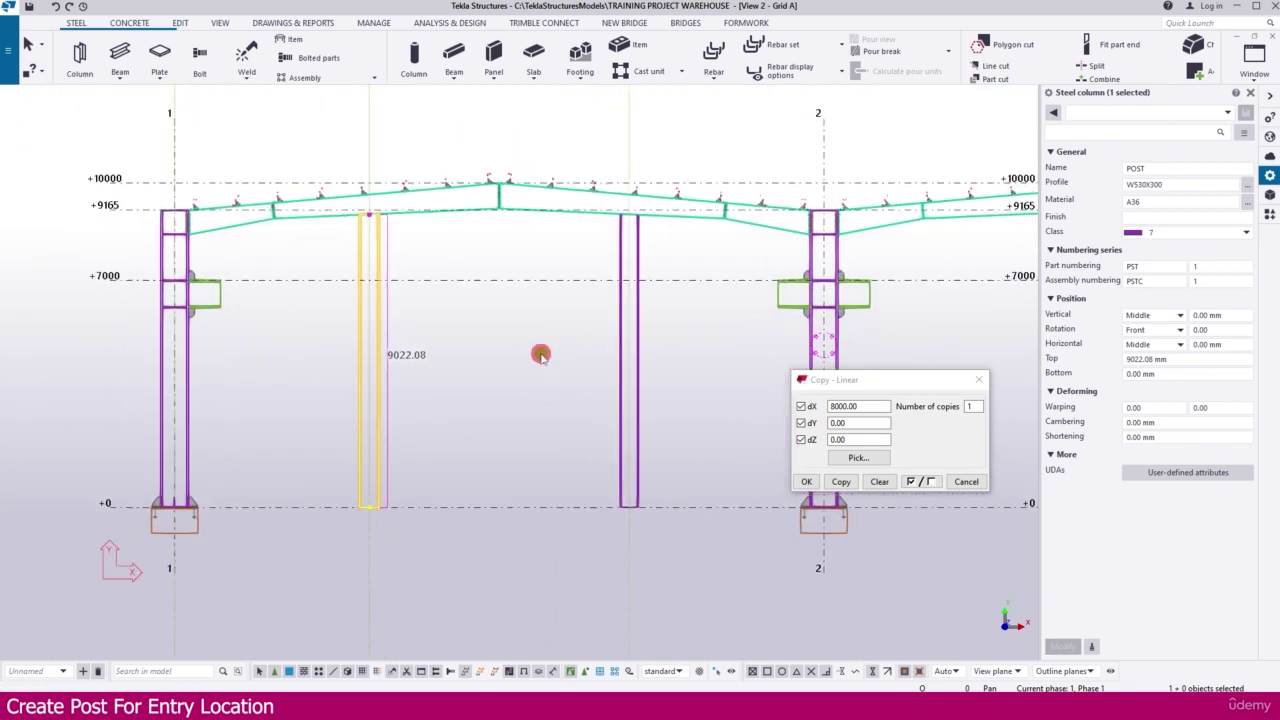
click(531, 348)
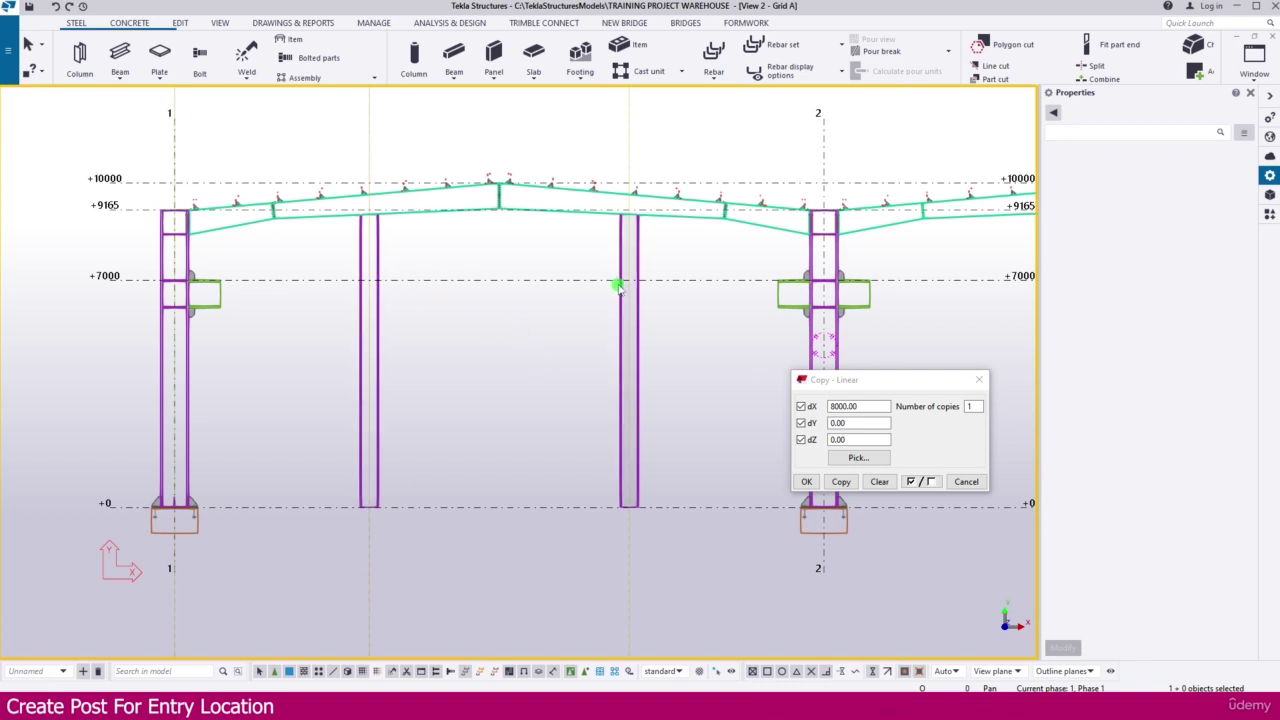
- Start a straight steel beam and choose A36 as its material
click(121, 79)
click(134, 98)
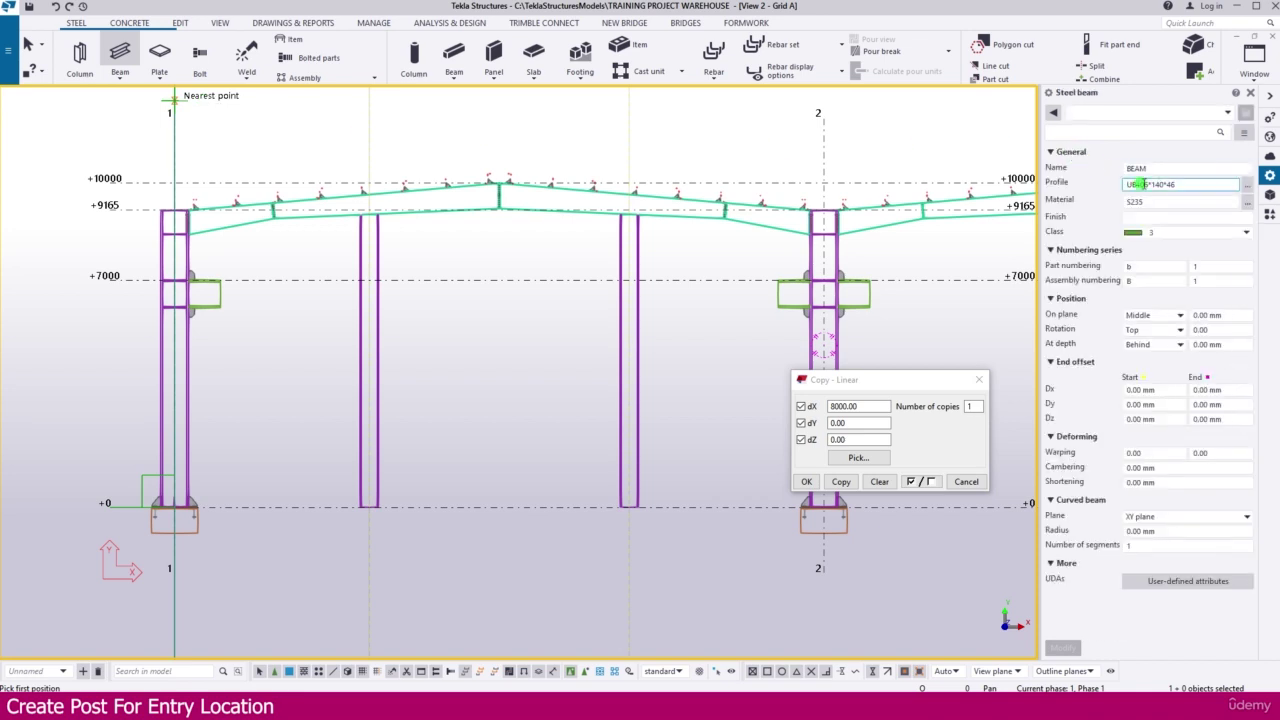
click(1248, 204)
scroll(189, 191, up, 10)
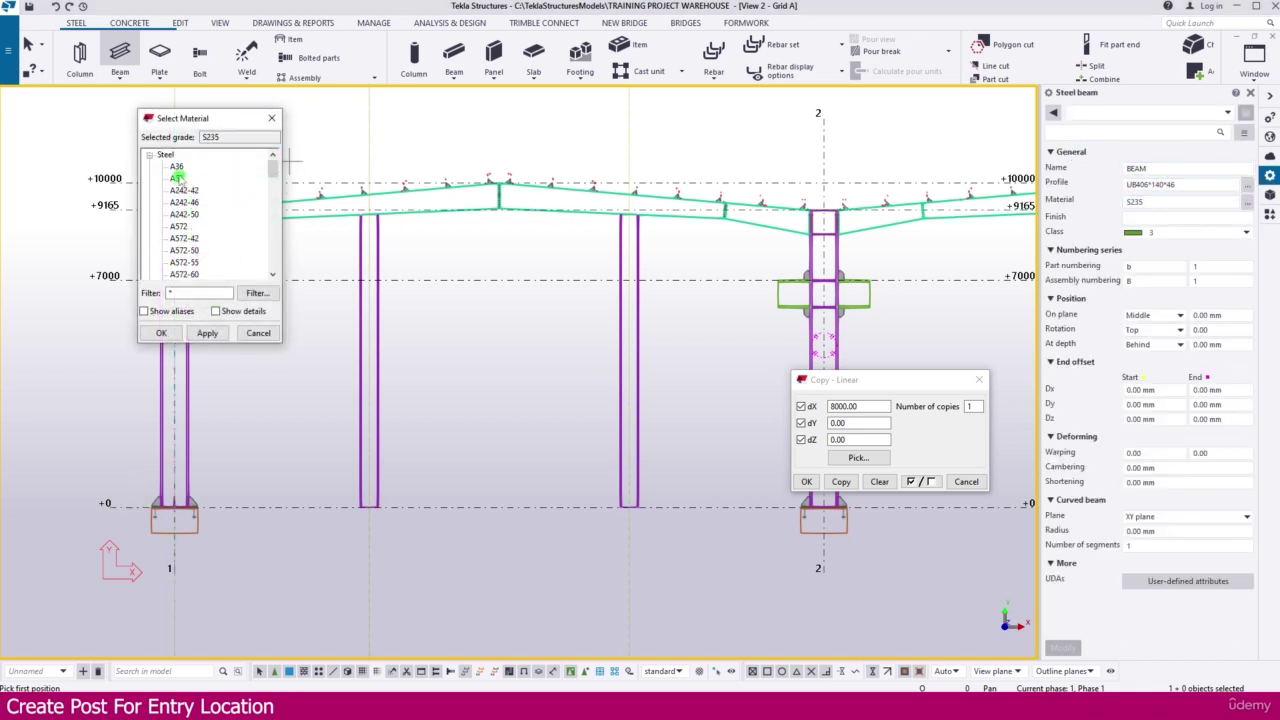
click(180, 166)
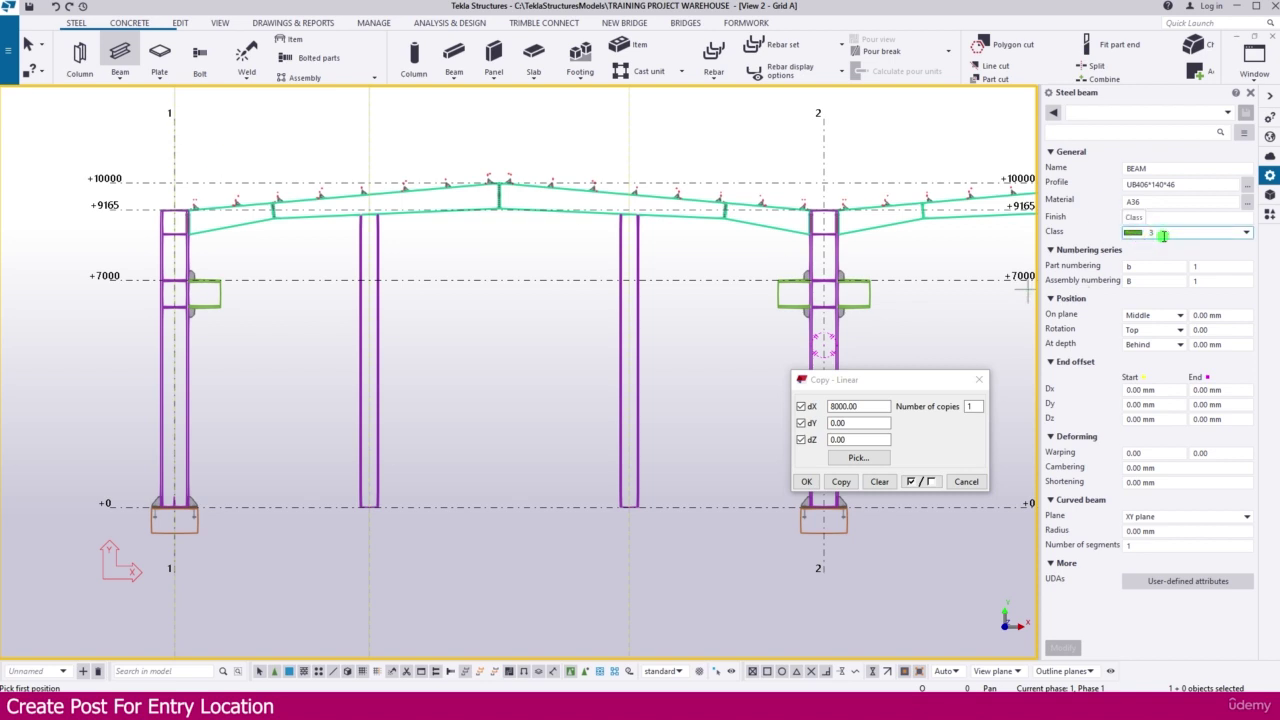
- Set part prefix B and assembly prefix BE, checking beam sizes on the elevation drawing
click(1145, 266)
text(BE)
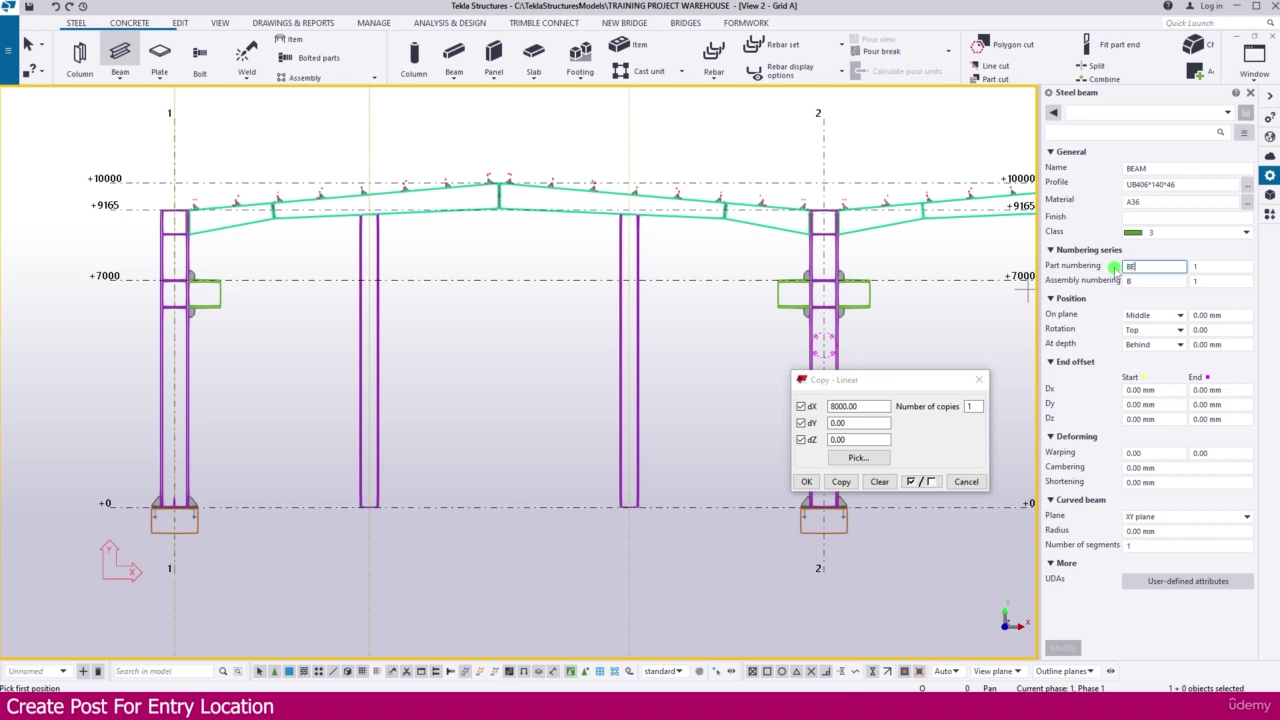
key(Tab)
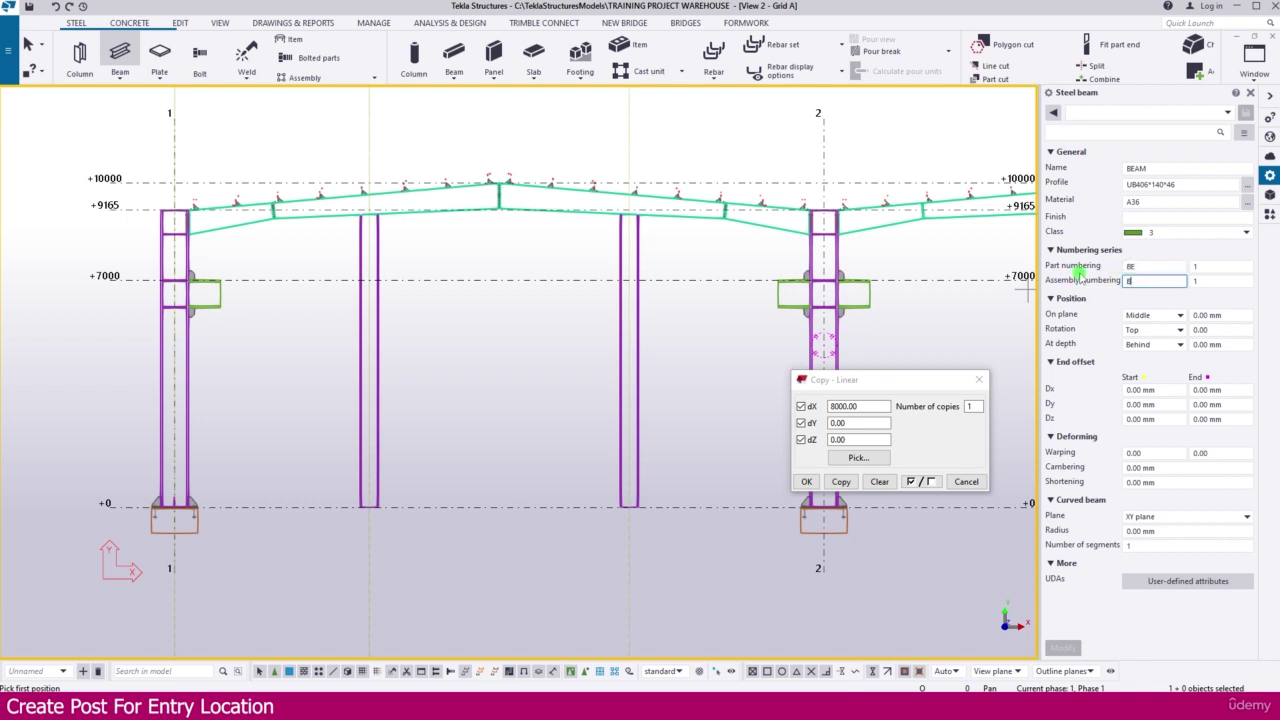
key(shift+Tab)
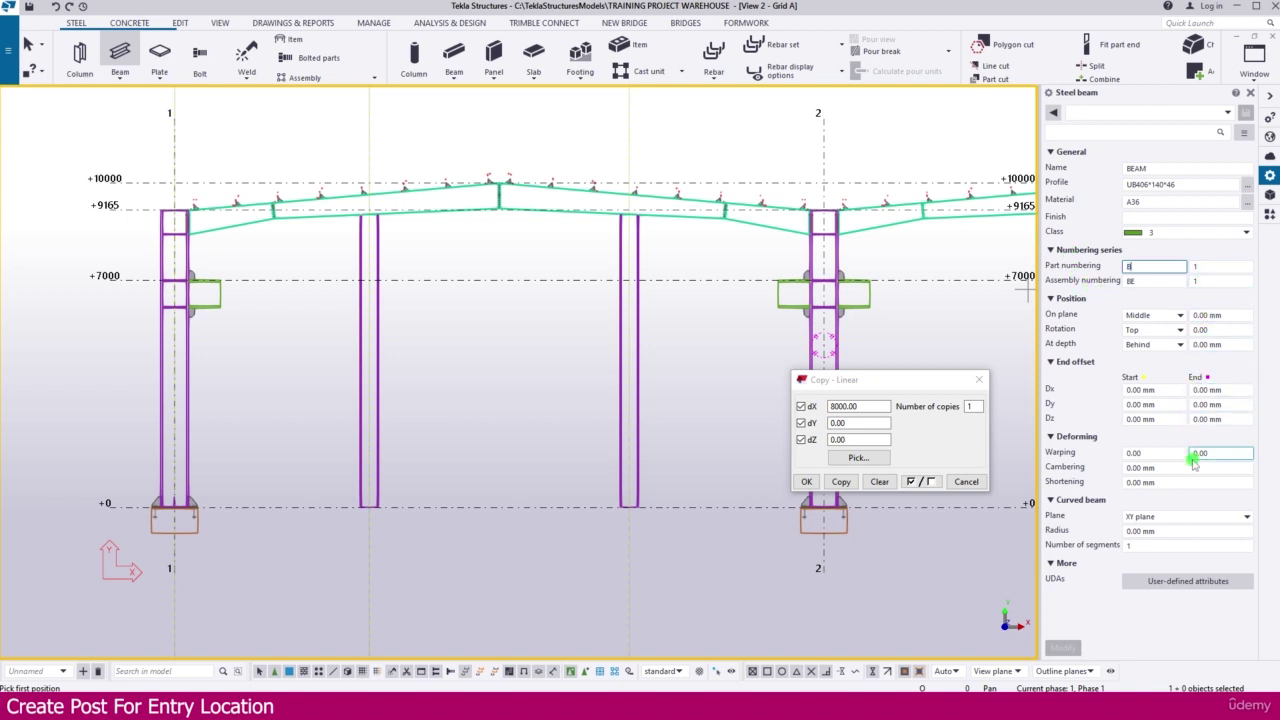
key(Tab)
key(Tab)
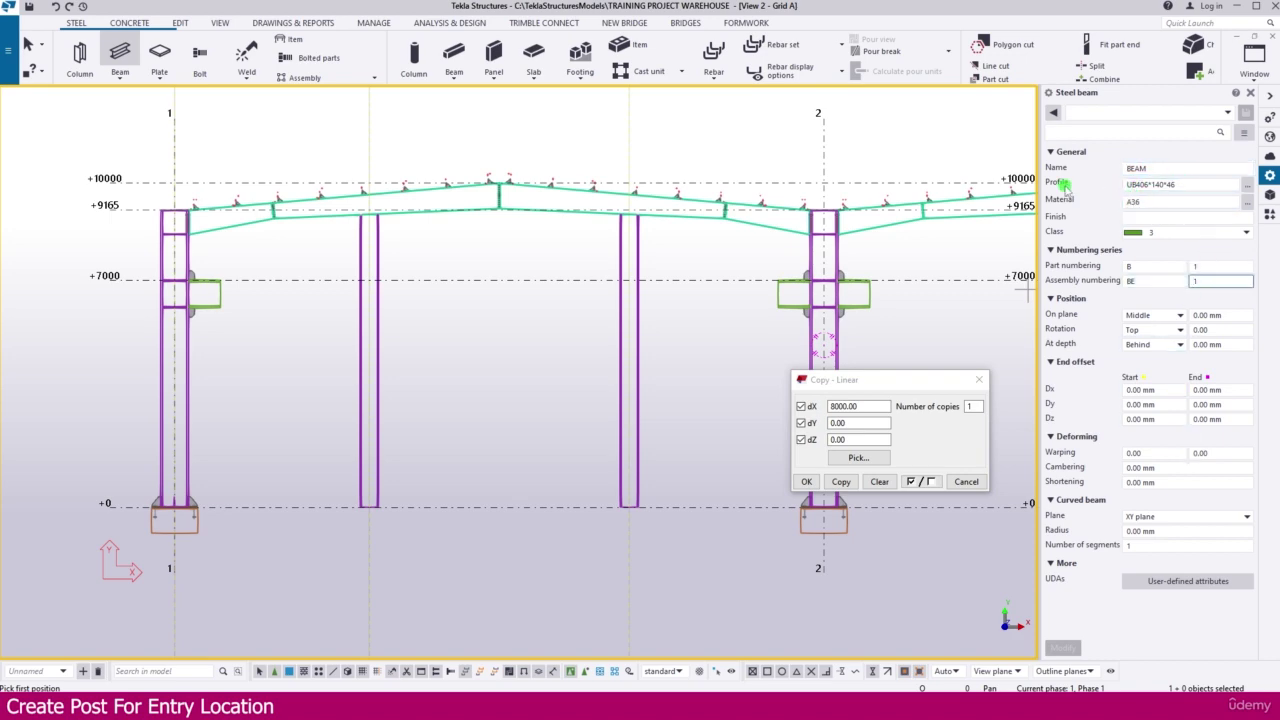
key(alt+Tab)
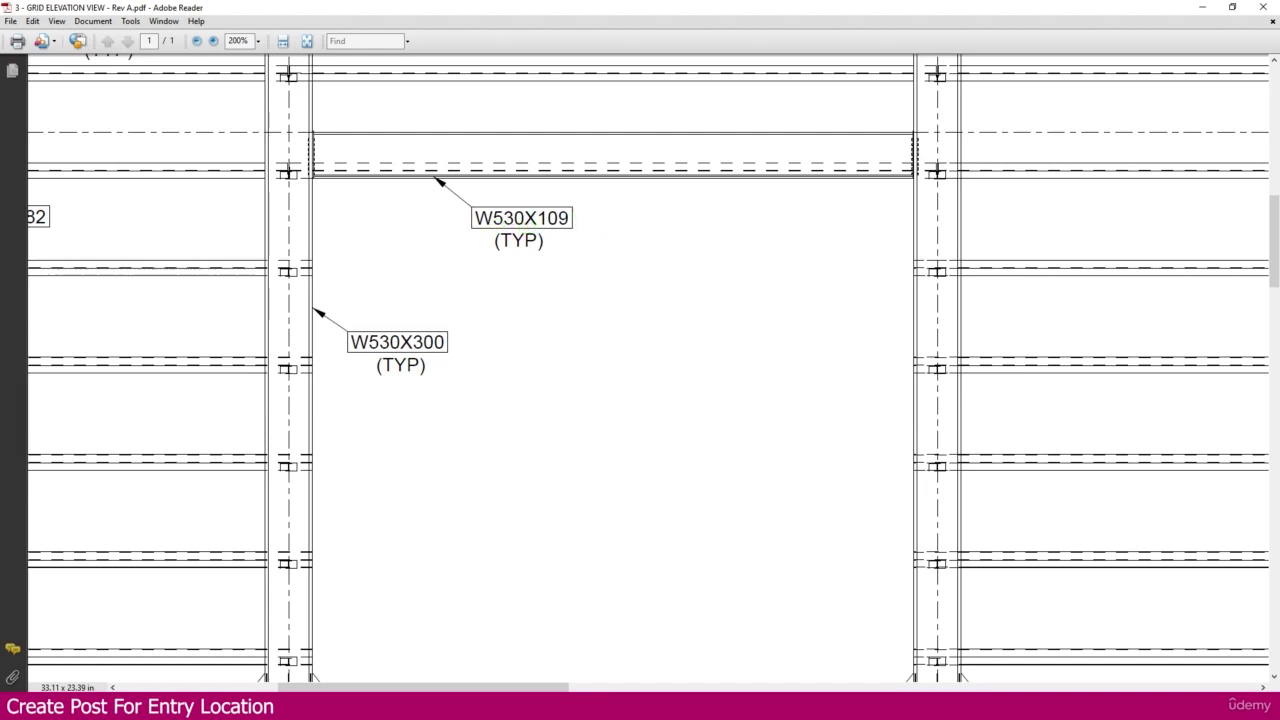
key(alt+Tab)
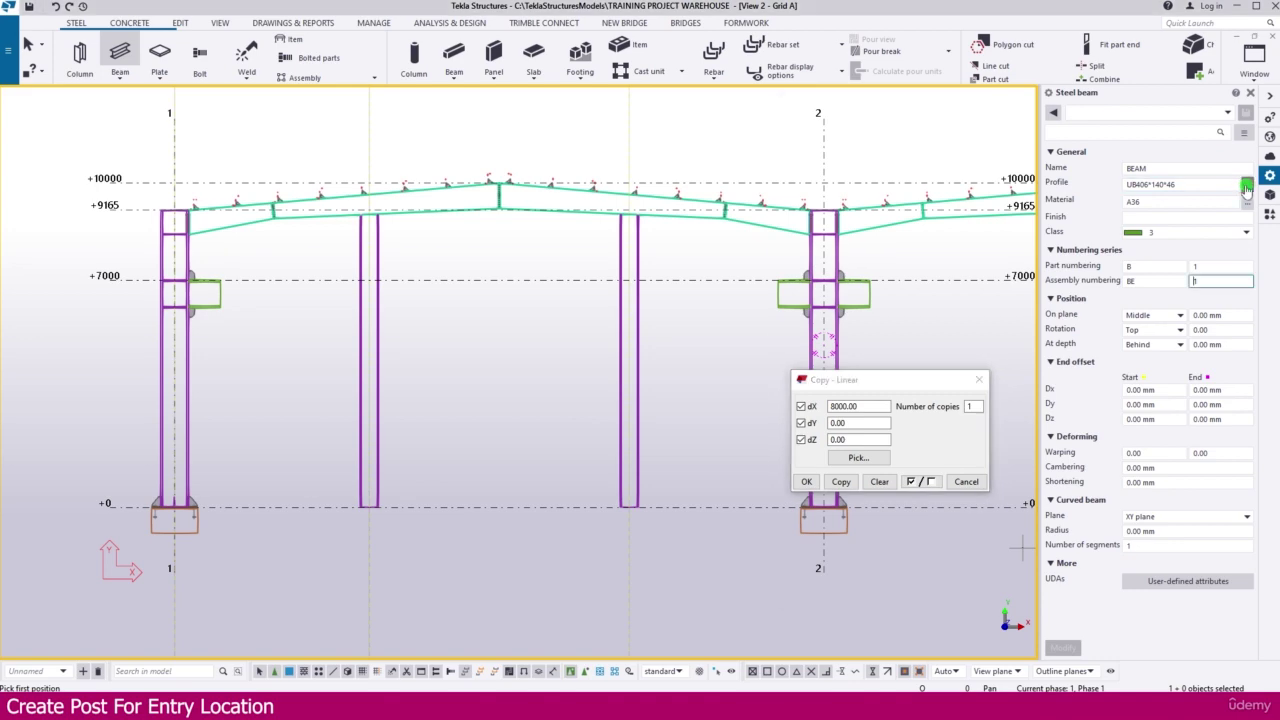
- Choose W530X109 from the W - US_Metric > W530 profile list for the beam
click(1246, 188)
scroll(855, 392, down, 4)
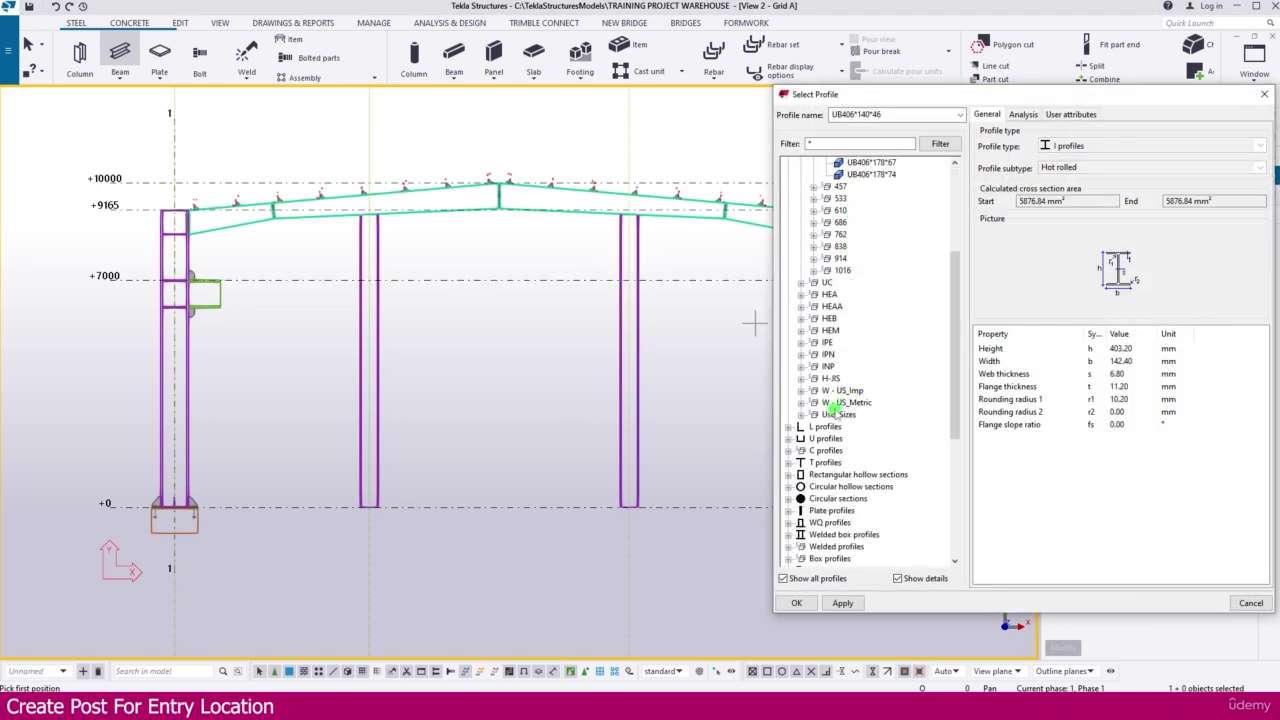
click(850, 402)
click(802, 402)
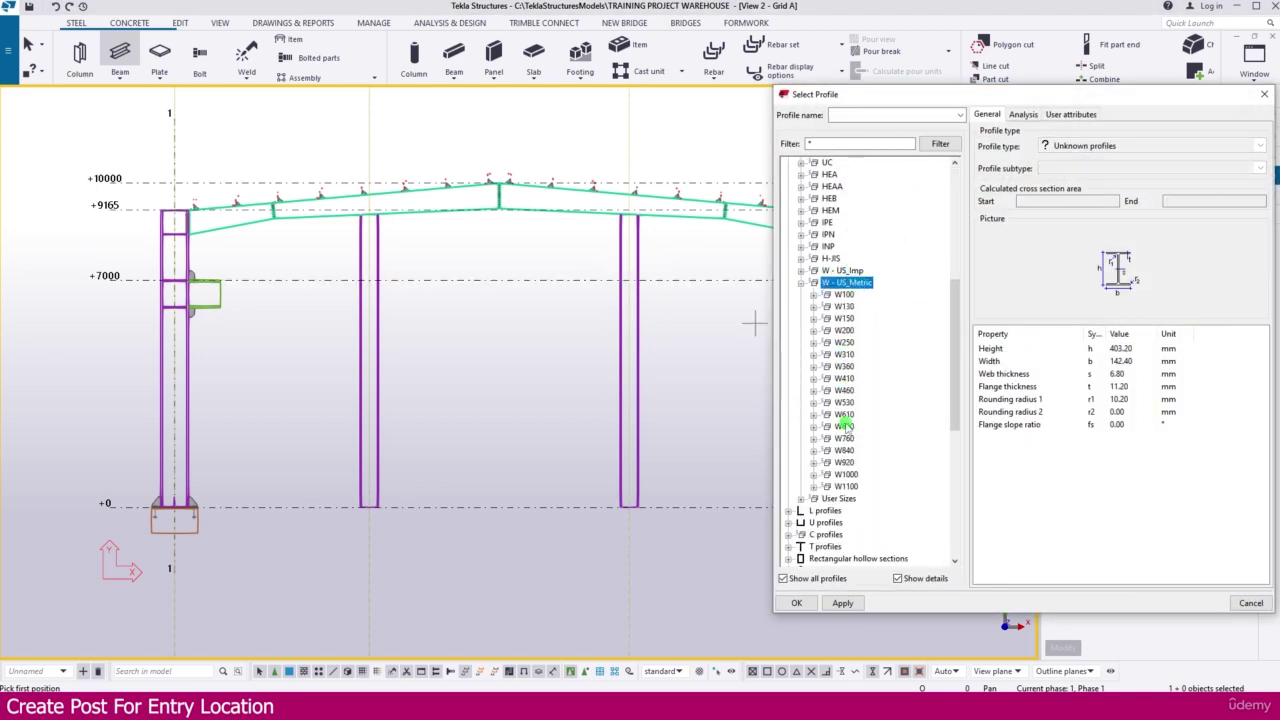
click(826, 404)
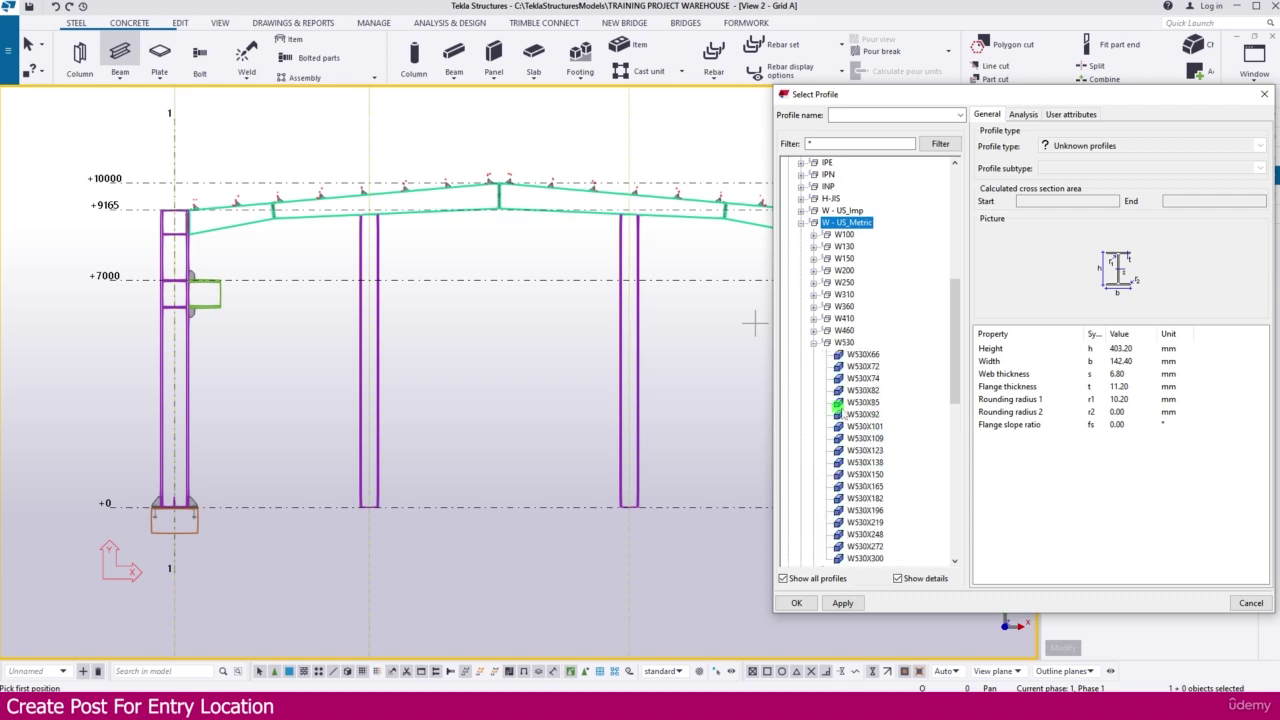
click(877, 442)
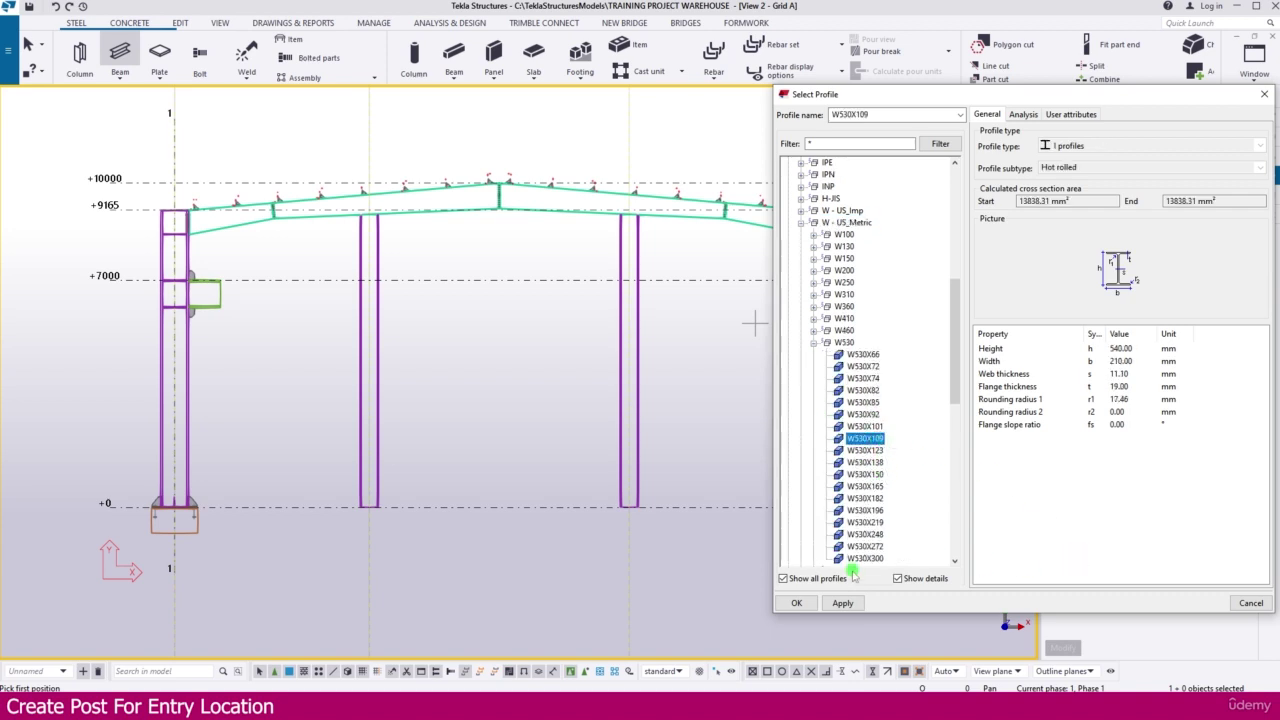
double_click(873, 438)
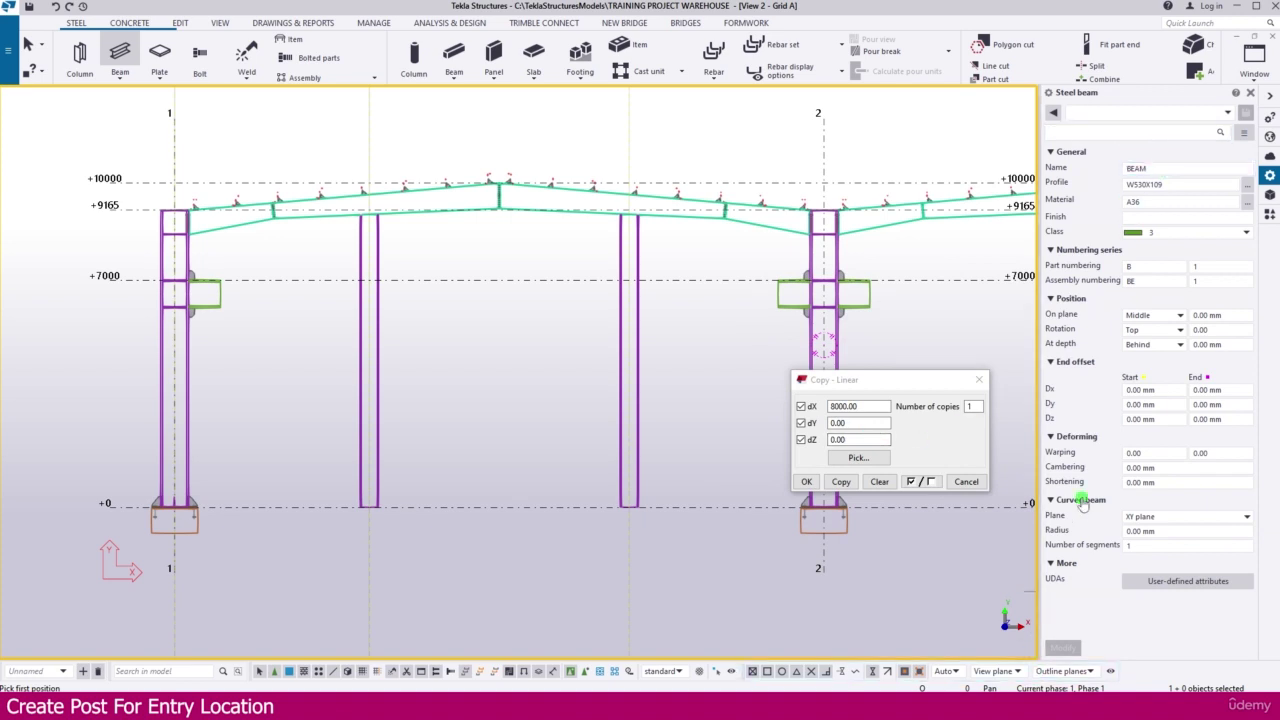
- Place the W530X109 header from the left post to the right post at +7000, expanding view depth
scroll(383, 291, up, 5)
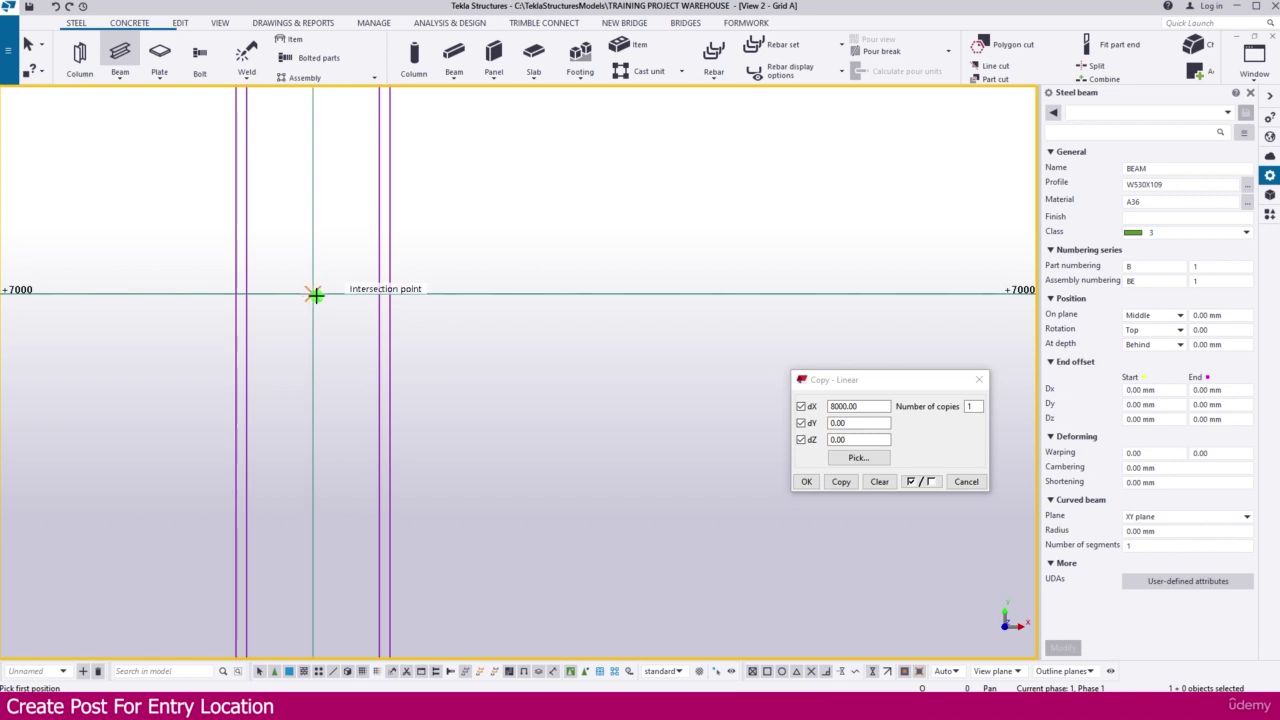
click(314, 293)
scroll(318, 294, down, 5)
scroll(329, 294, down, 1)
scroll(871, 309, up, 2)
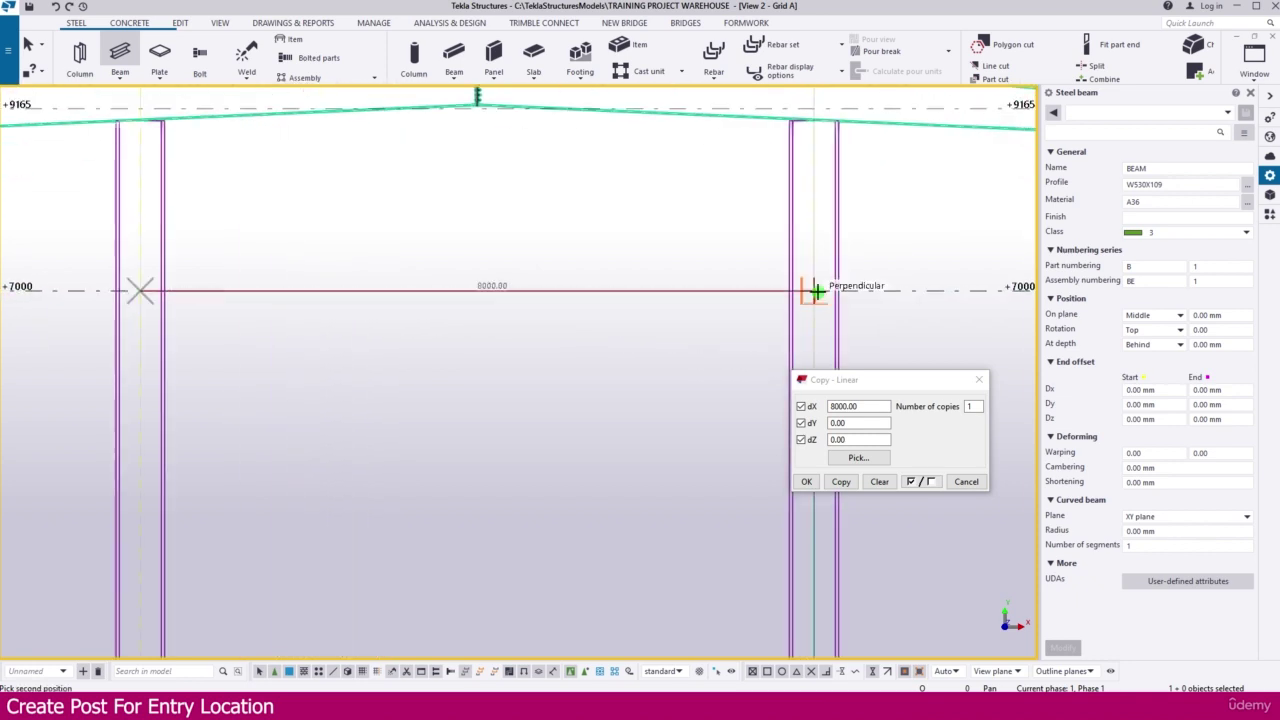
click(817, 291)
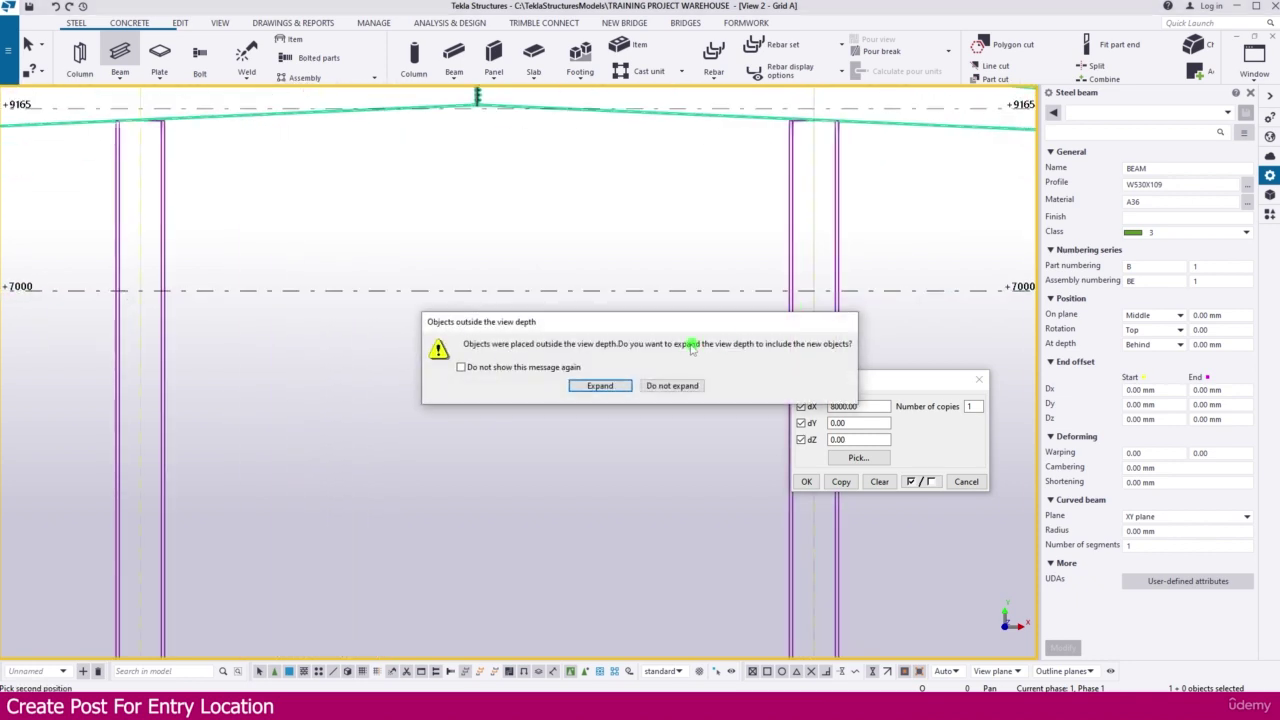
click(600, 386)
scroll(603, 340, down, 3)
scroll(240, 327, up, 3)
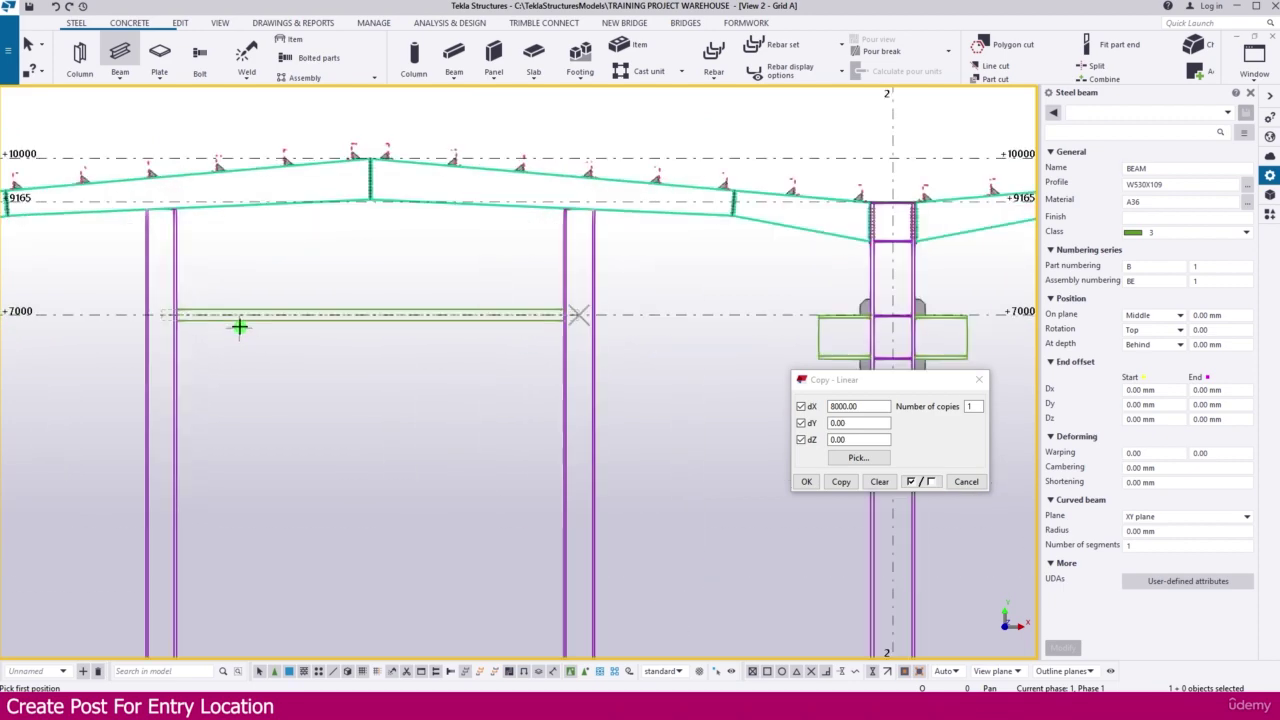
scroll(240, 327, up, 2)
scroll(409, 300, down, 3)
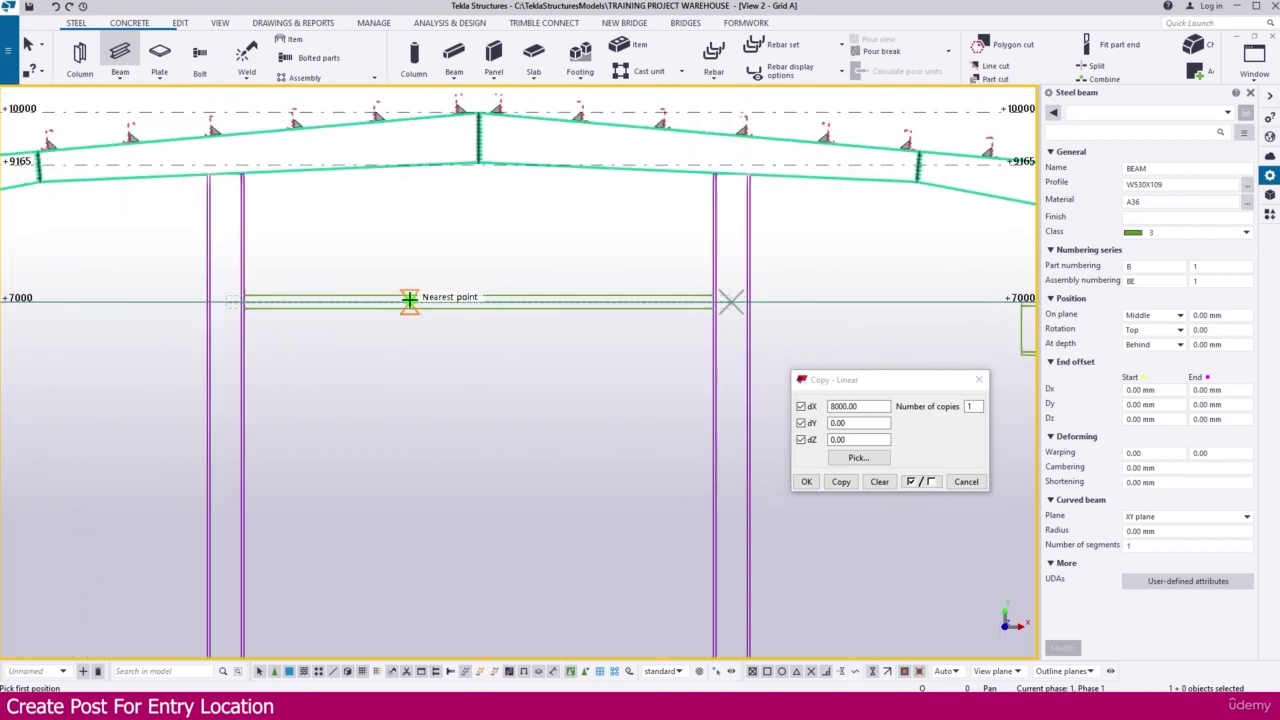
click(409, 268)
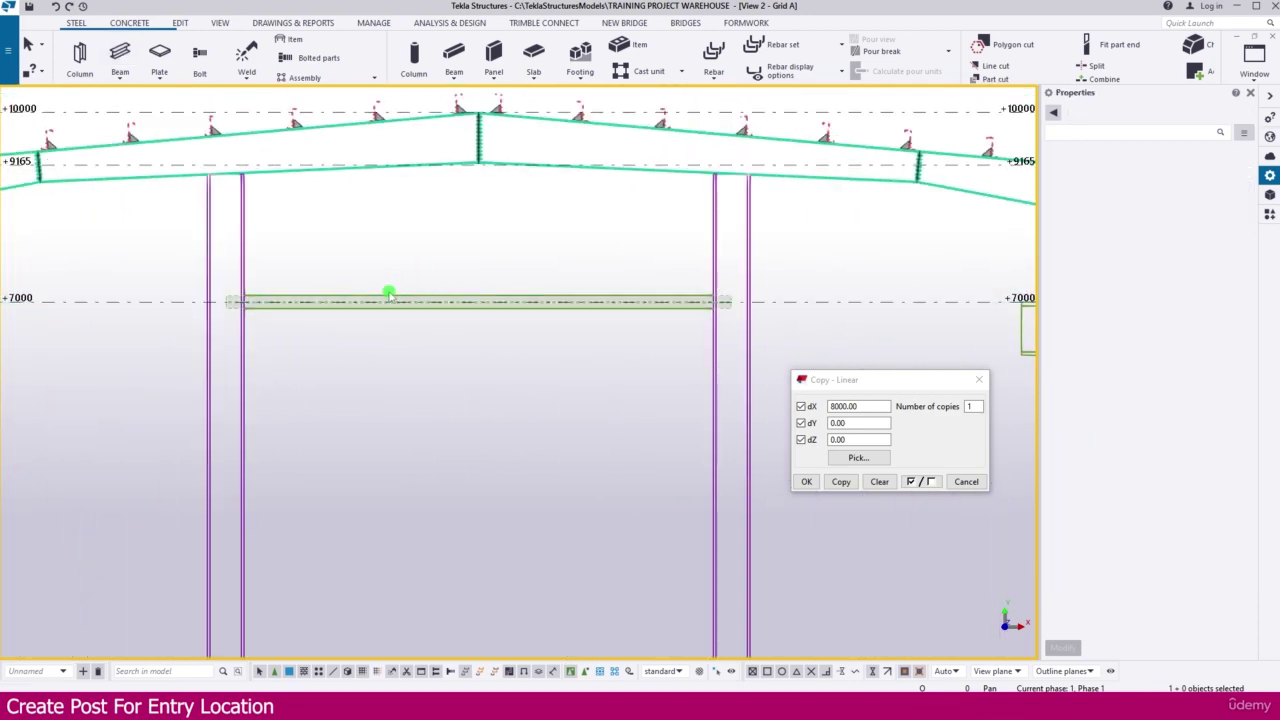
- Give the header beam a rotation offset of 90
click(388, 296)
click(1214, 329)
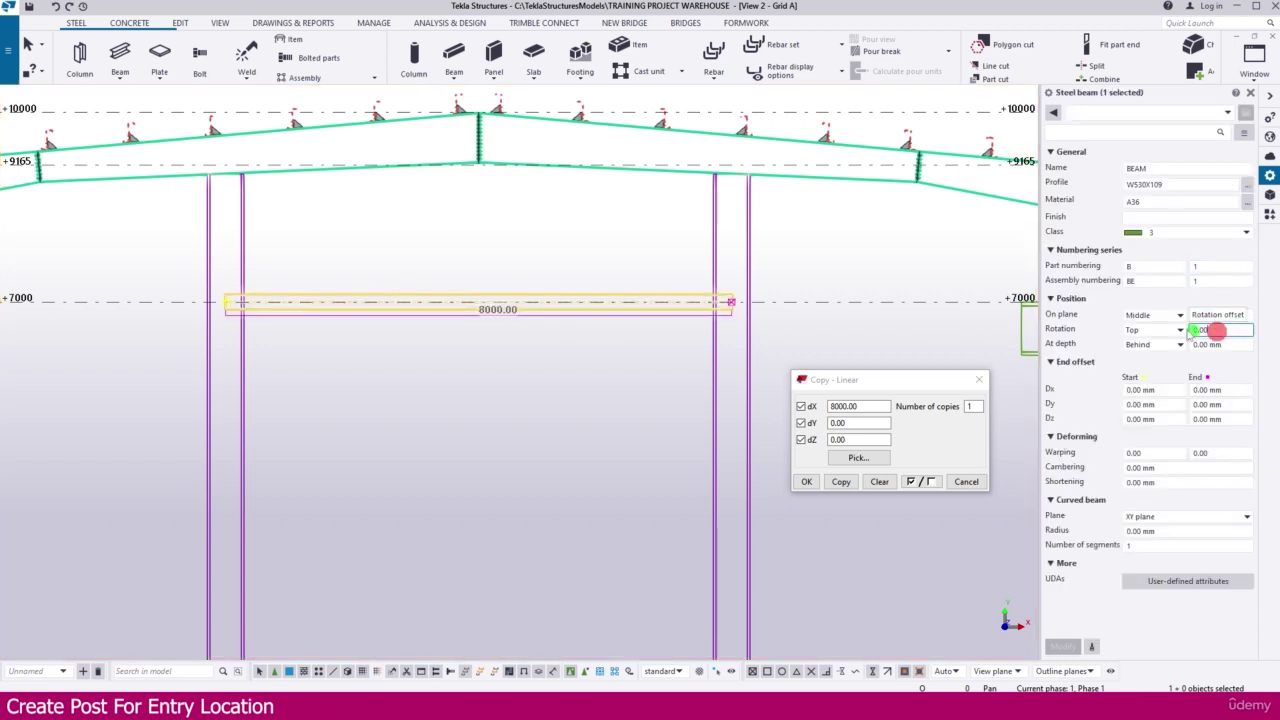
text(90)
key(Return)
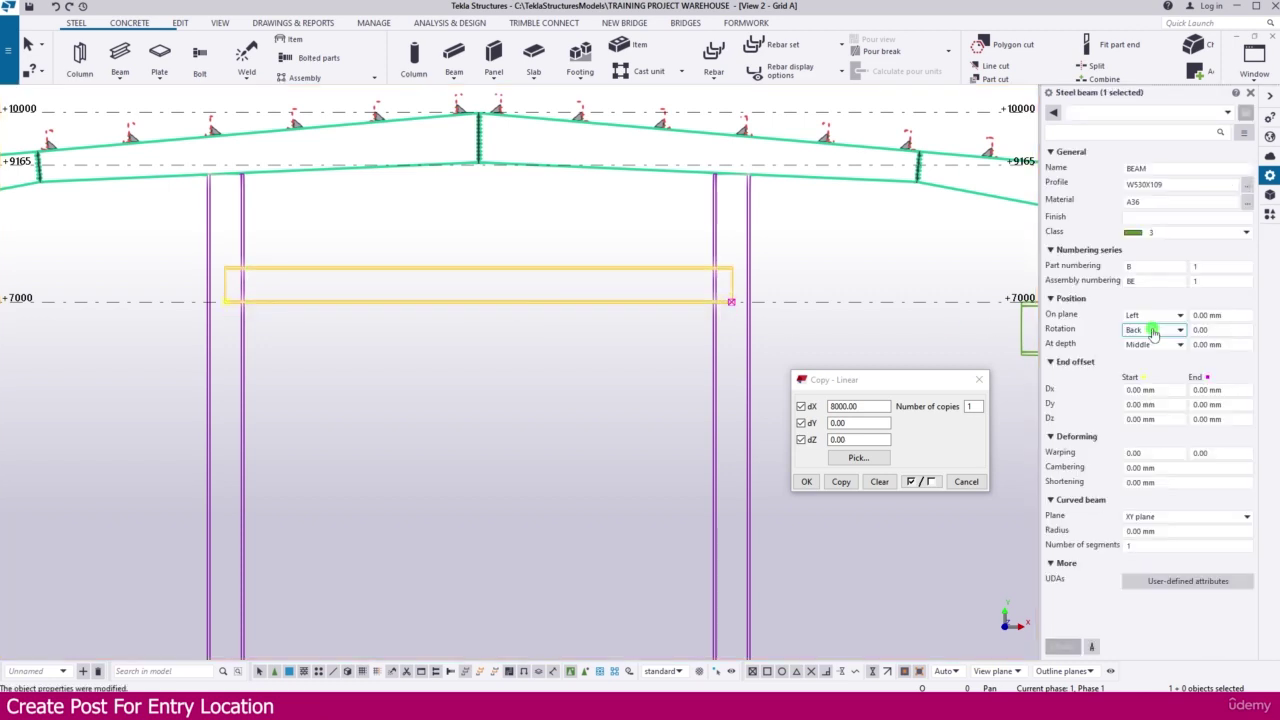
click(621, 236)
- Change the header beam's On plane position to Right
click(630, 270)
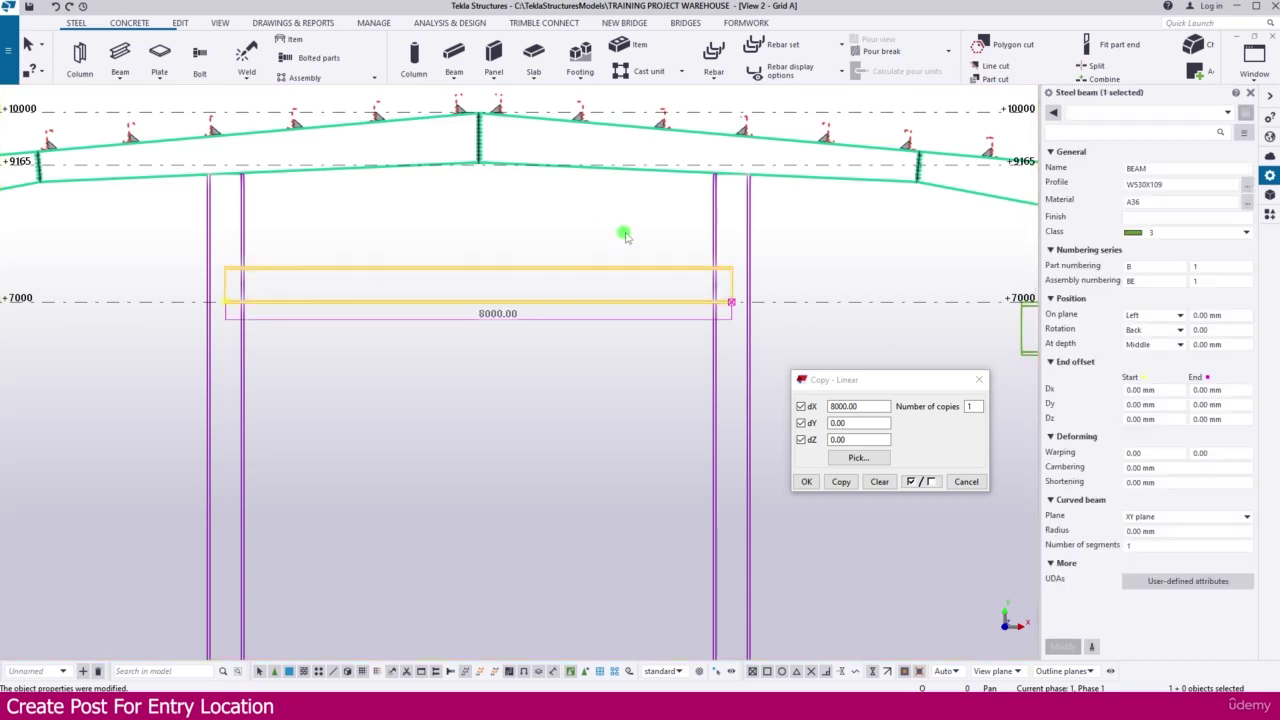
click(1152, 317)
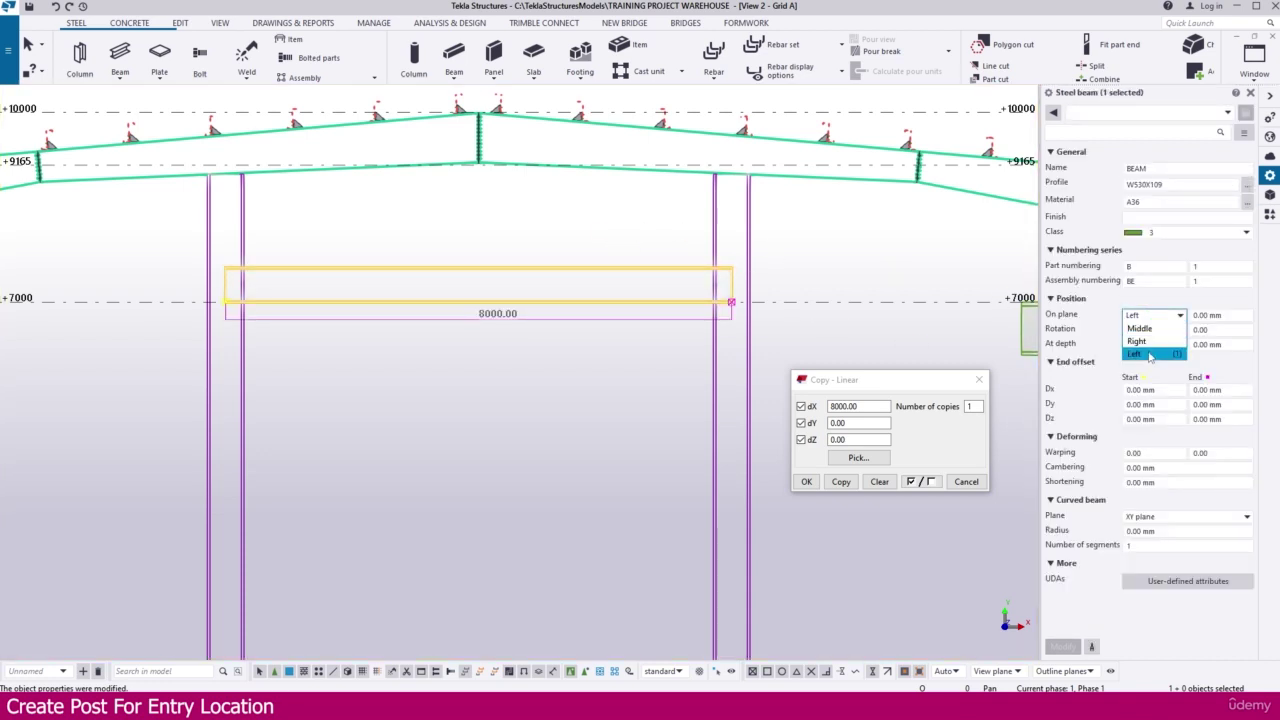
click(1138, 341)
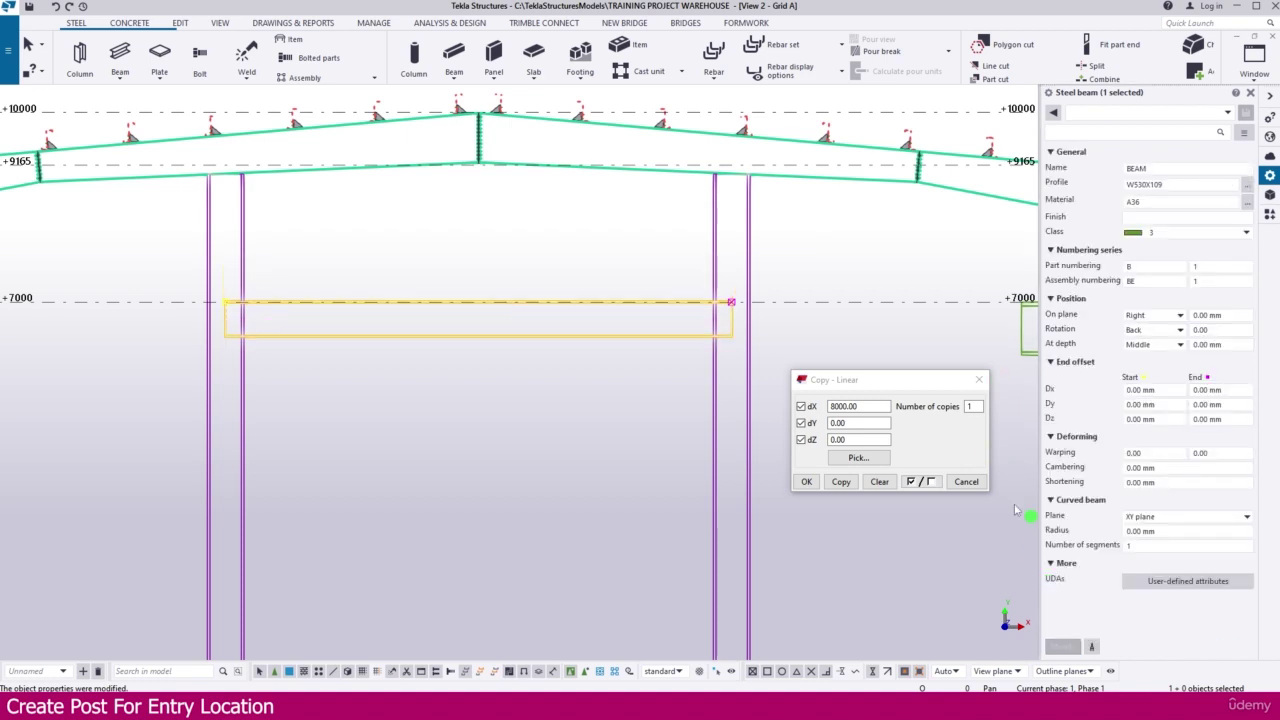
click(483, 285)
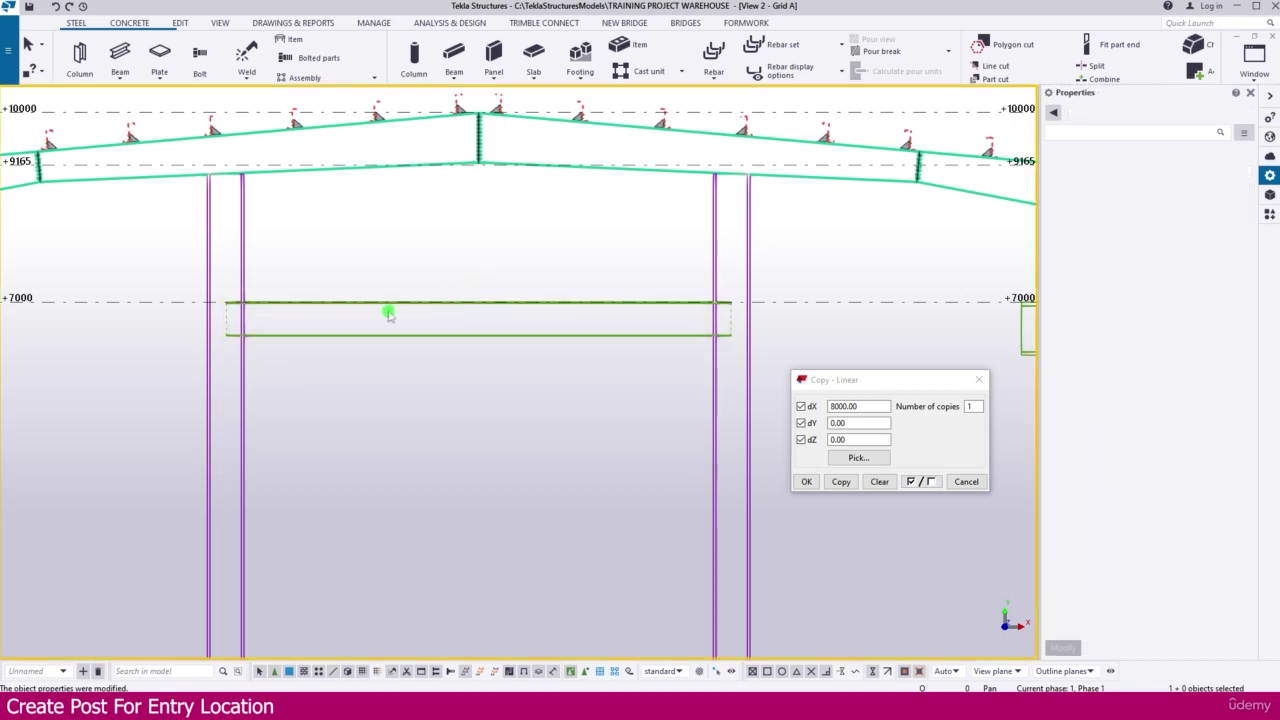